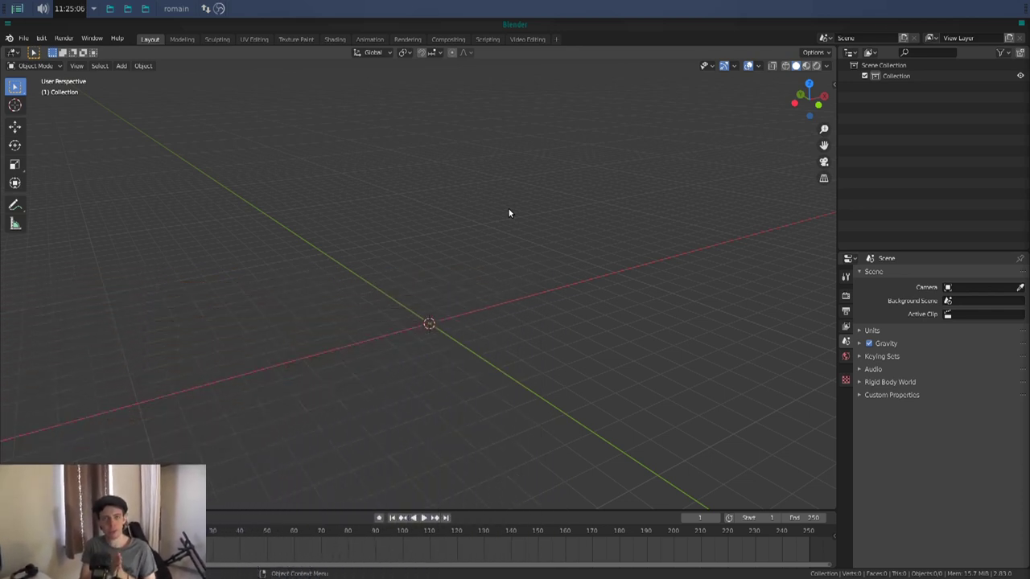
# Move the Blender window aside and launch a second Blender tiled into the right half
pyautogui.moveTo(543, 12)
pyautogui.mouseDown()
pyautogui.moveTo(5, 71)
pyautogui.moveTo(0, 259)
pyautogui.mouseUp()
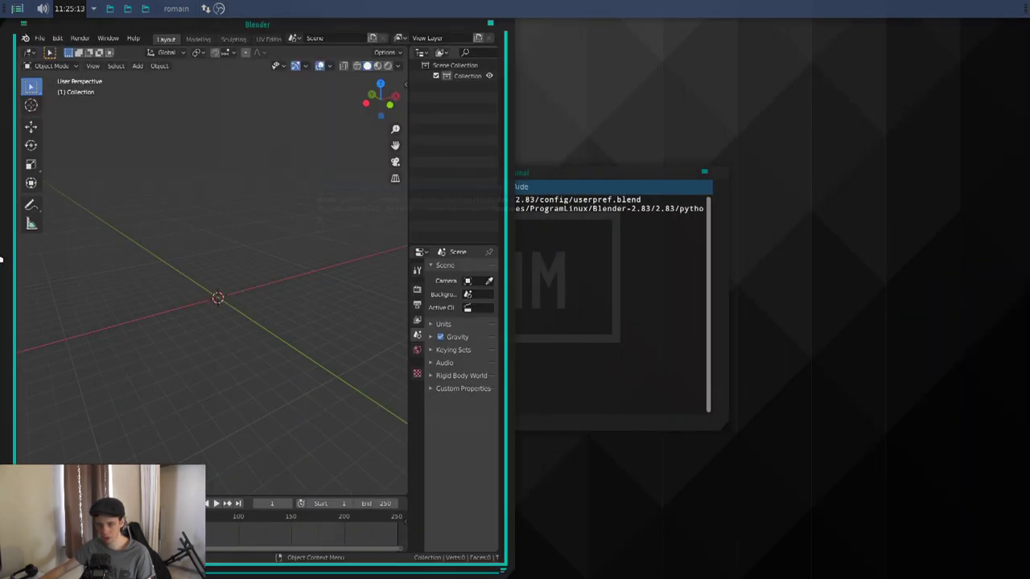
pyautogui.press('super')
pyautogui.write('blender')
pyautogui.press('Return')
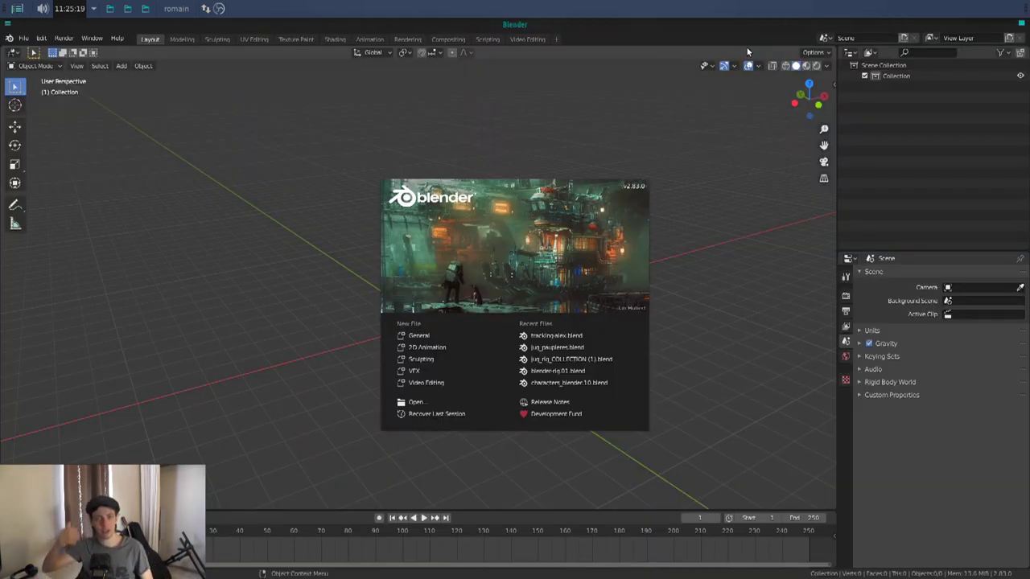
pyautogui.press('super+Right')
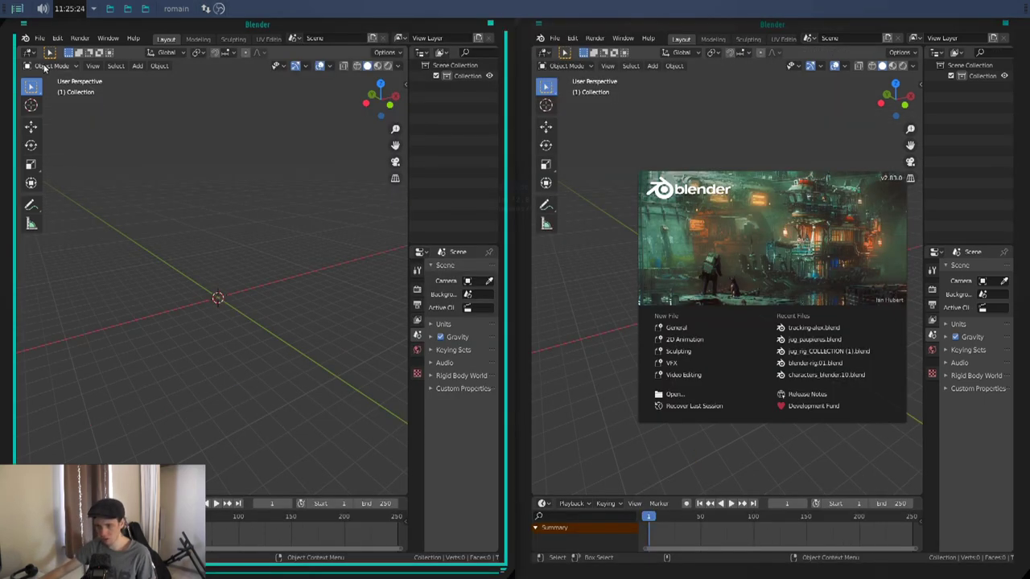
# Open the Blender and Maya character files in the two side-by-side windows
pyautogui.click(40, 39)
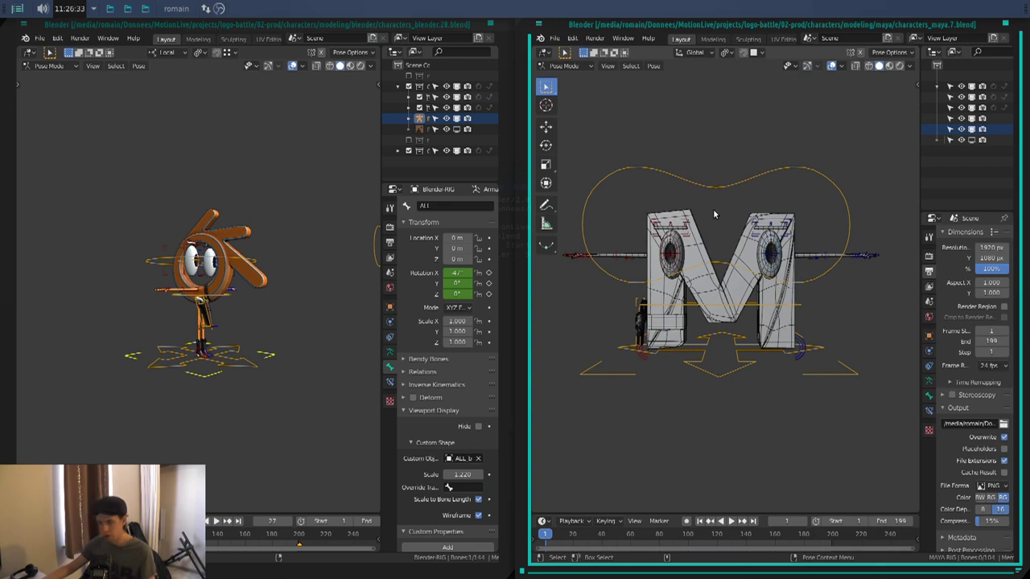
pyautogui.moveTo(713, 208); pyautogui.dragTo(788, 217, button='middle')
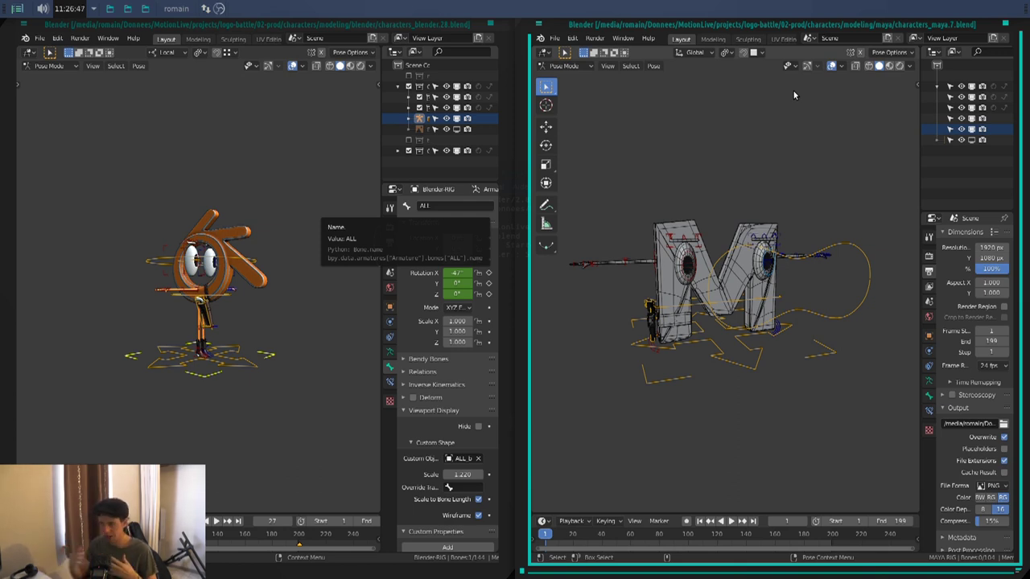
pyautogui.click(554, 38)
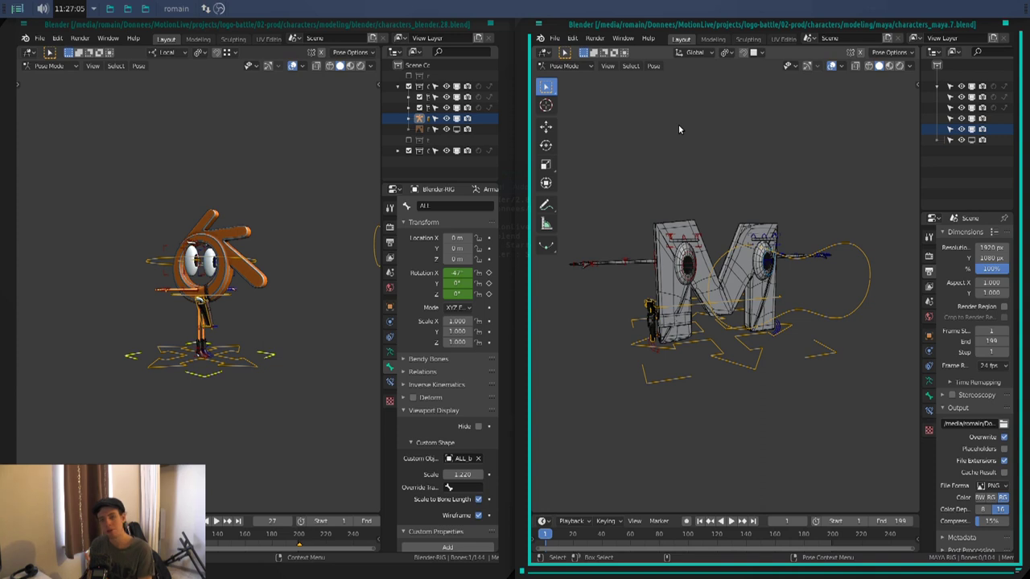
# Start another Blender instance from the launcher for the new scene
pyautogui.press('super')
pyautogui.write('blender')
pyautogui.press('Return')
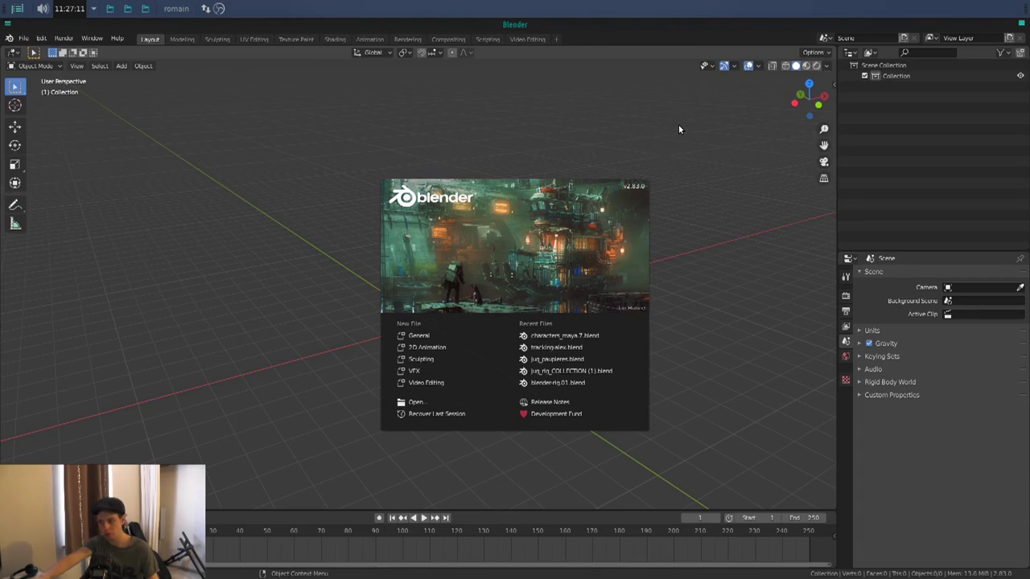
# Save the empty scene as anim.1.blend in 02-prod/tuto and shrink its window
pyautogui.click(609, 115)
pyautogui.hotkey('ctrl', 's')
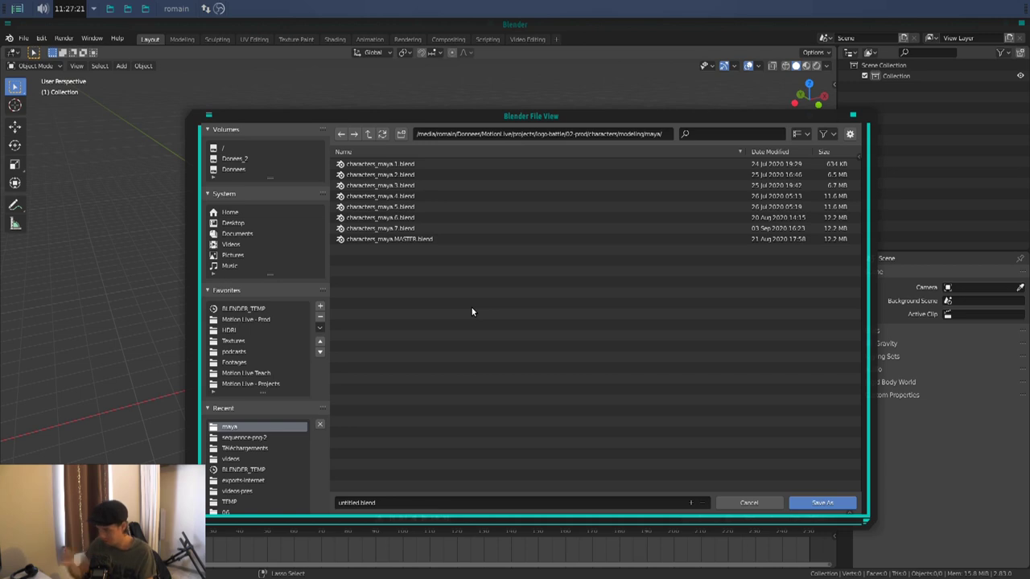
pyautogui.click(367, 134)
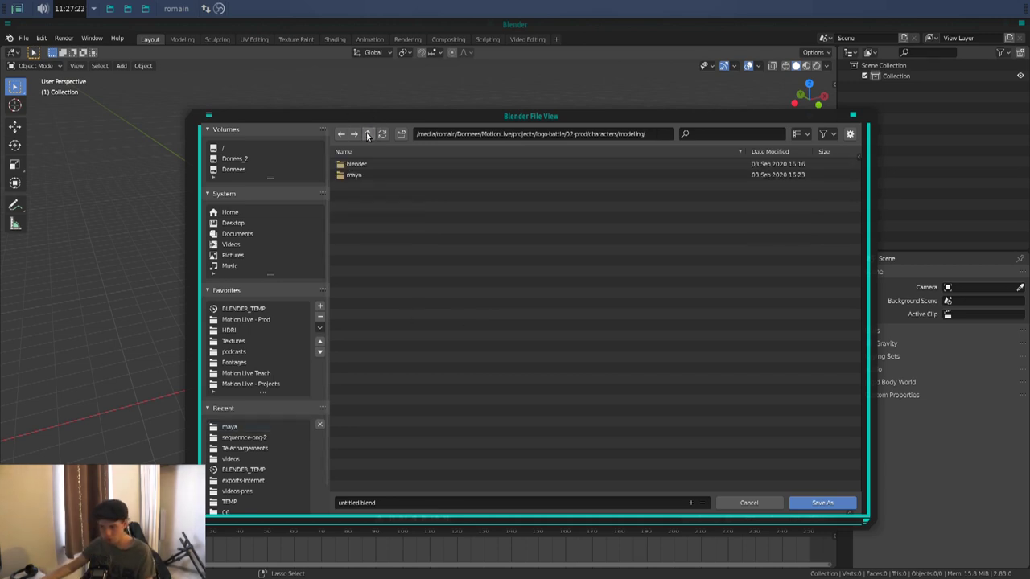
pyautogui.click(413, 499)
pyautogui.write('anim')
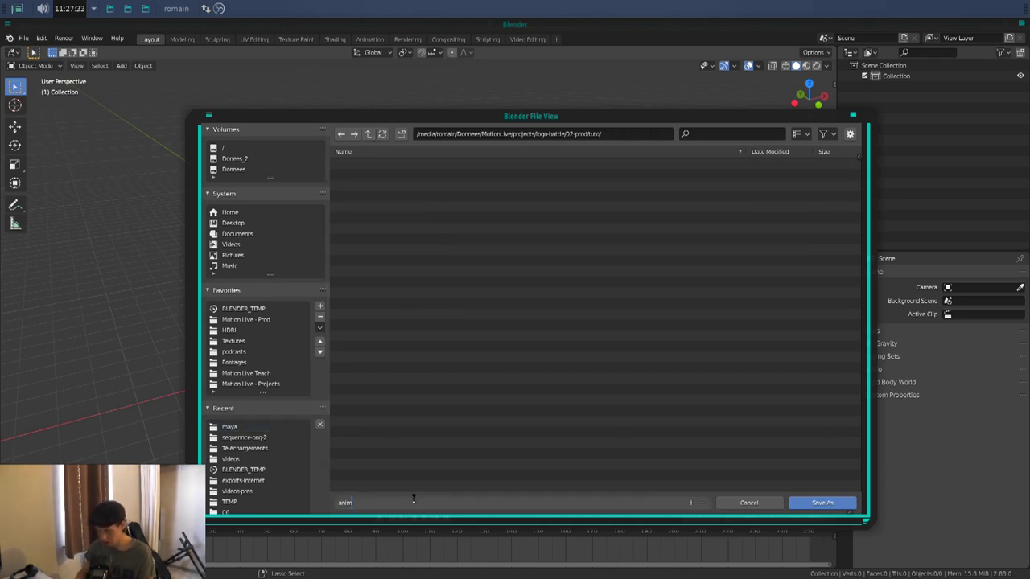
pyautogui.write('a.1')
pyautogui.press('Return')
pyautogui.press('Return')
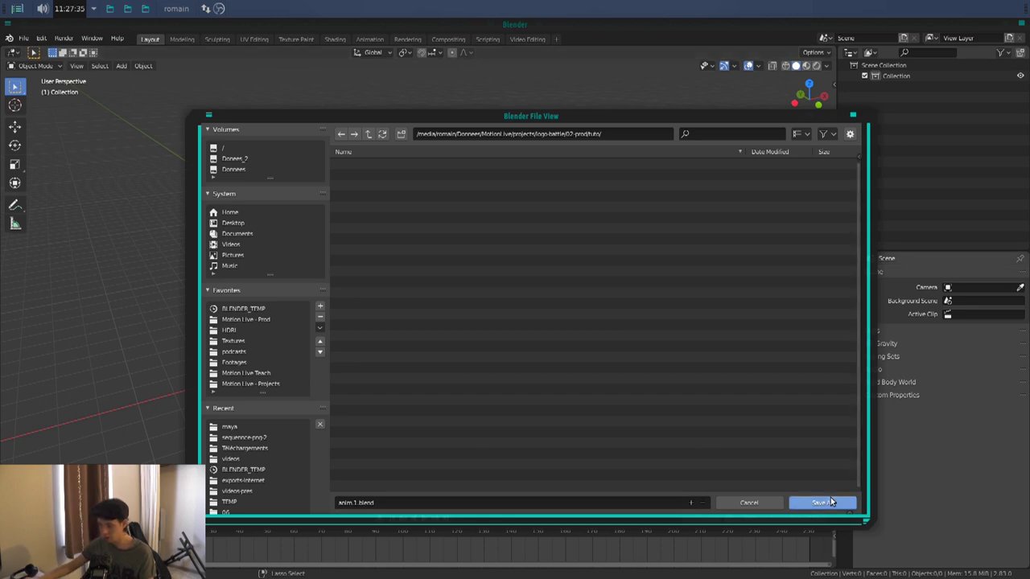
pyautogui.doubleClick(428, 19)
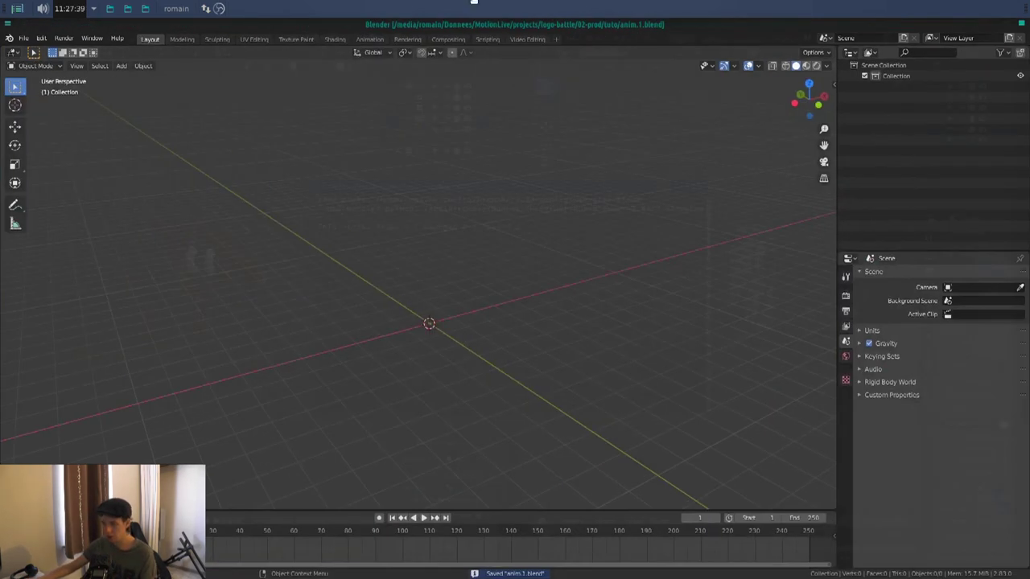
# In the Blender character file, widen the outliner and collapse the CHAR : BLENDER collection
pyautogui.moveTo(750, 177); pyautogui.dragTo(591, 185)
pyautogui.click(327, 127)
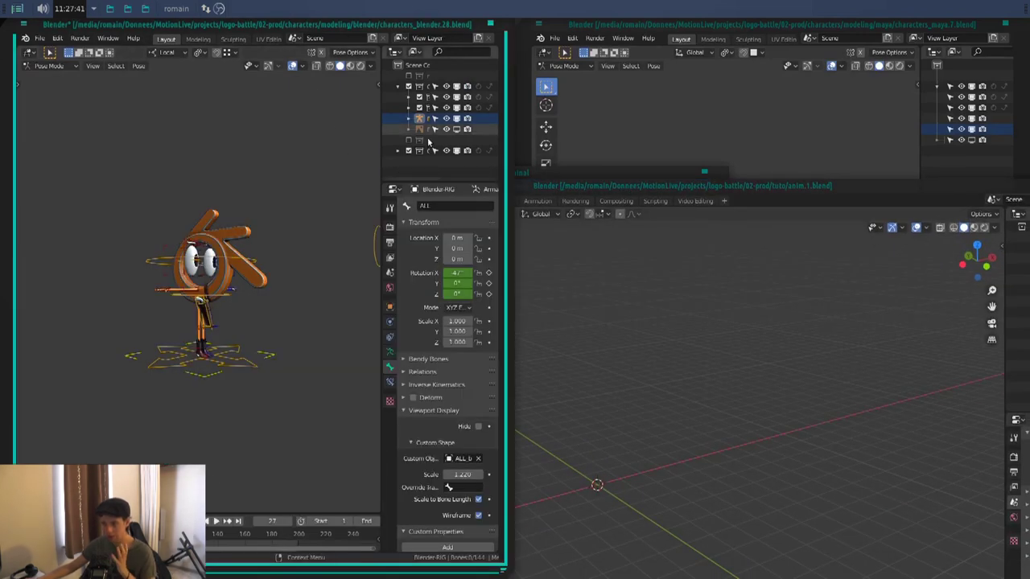
pyautogui.moveTo(381, 139); pyautogui.dragTo(307, 139)
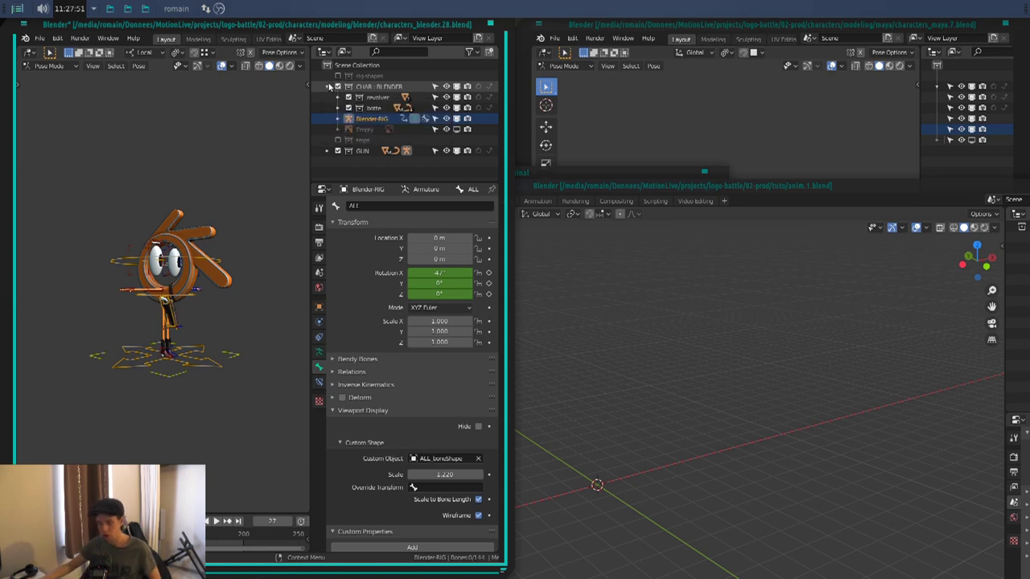
pyautogui.click(328, 87)
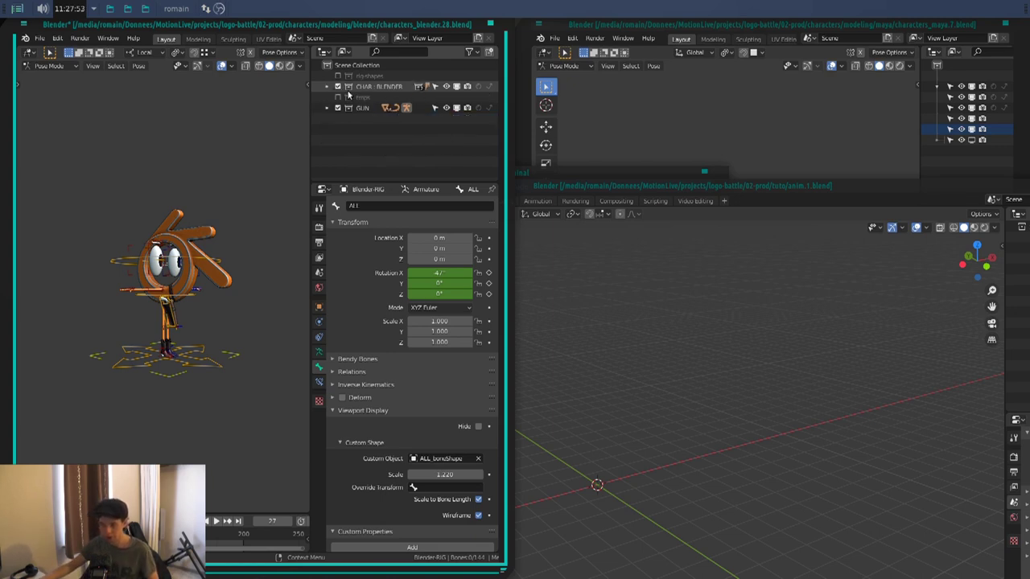
pyautogui.scroll(5, 230, 310)
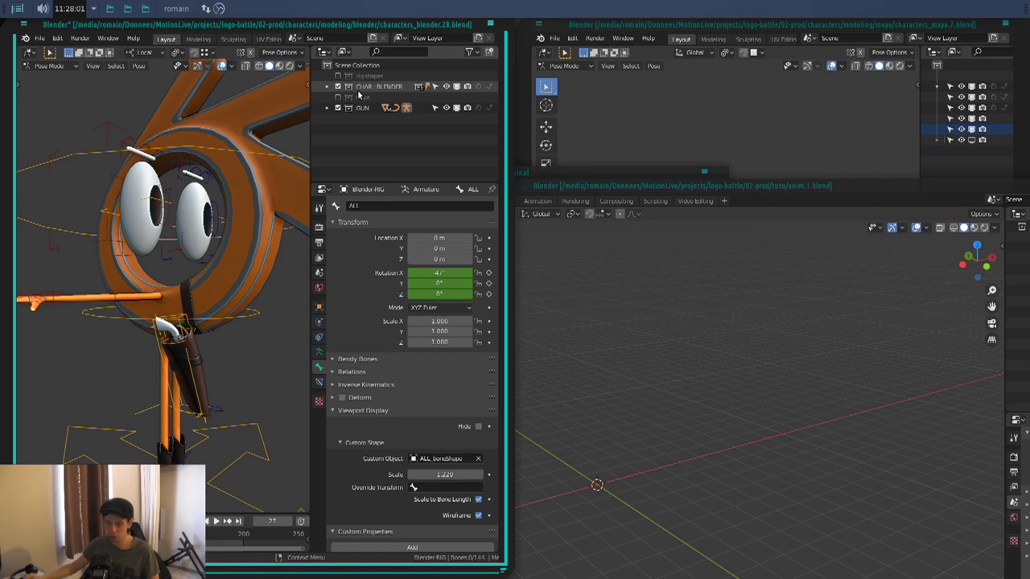
pyautogui.scroll(-5, 71, 155)
# Box-select the Blender character rig and switch it to Object Mode
pyautogui.moveTo(67, 153); pyautogui.dragTo(246, 312)
pyautogui.click(53, 68)
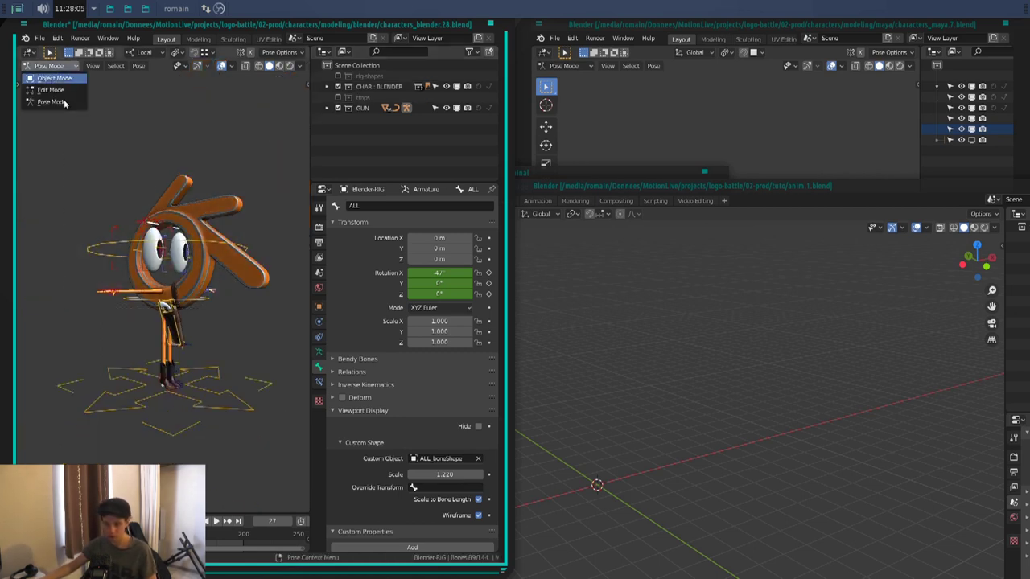
pyautogui.click(53, 78)
pyautogui.press('m')
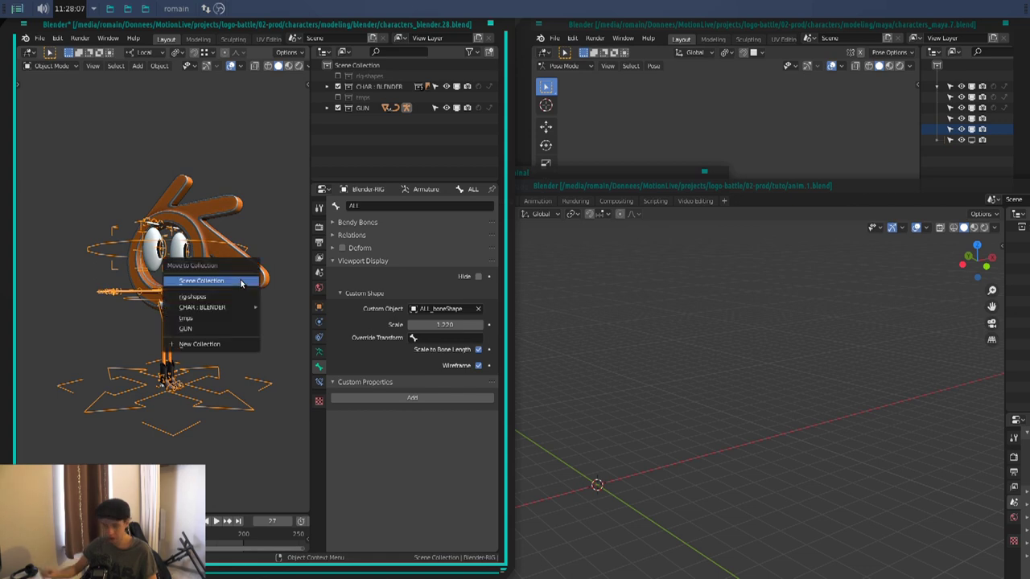
pyautogui.click(141, 125)
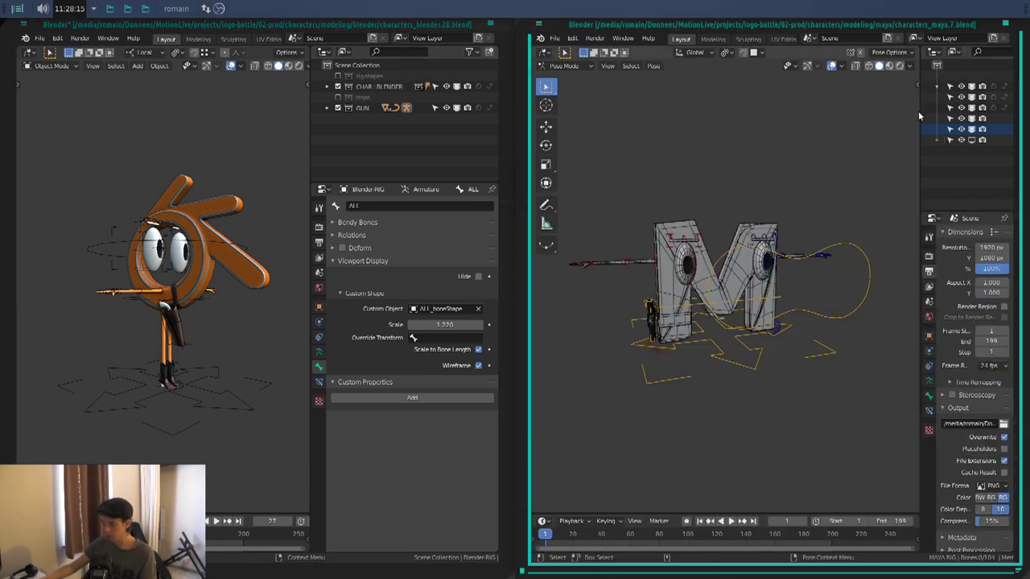
# Collapse the CHAR : MAYA collection in the Maya file, then return to anim.1.blend
pyautogui.moveTo(921, 117); pyautogui.dragTo(820, 113)
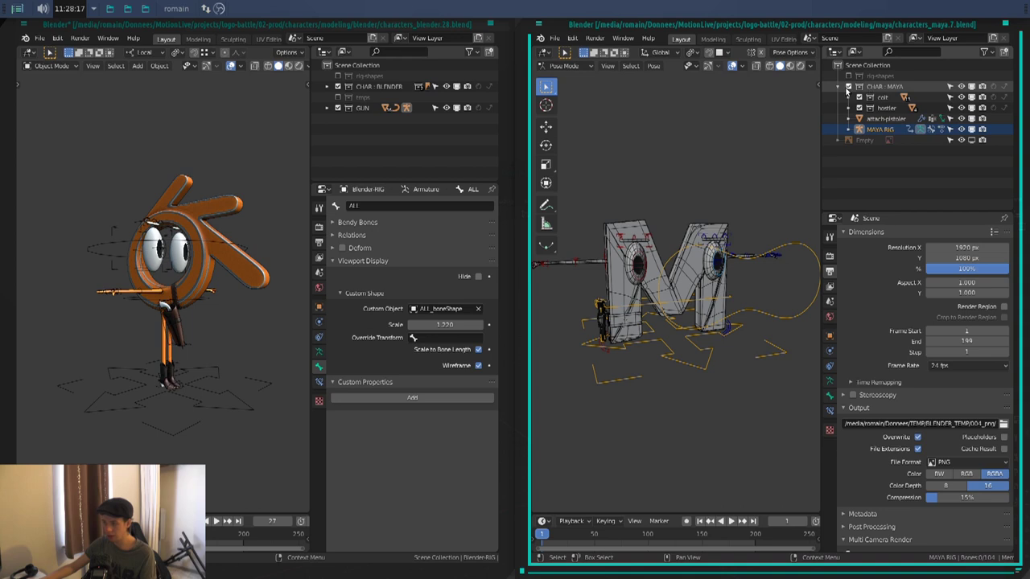
pyautogui.click(839, 87)
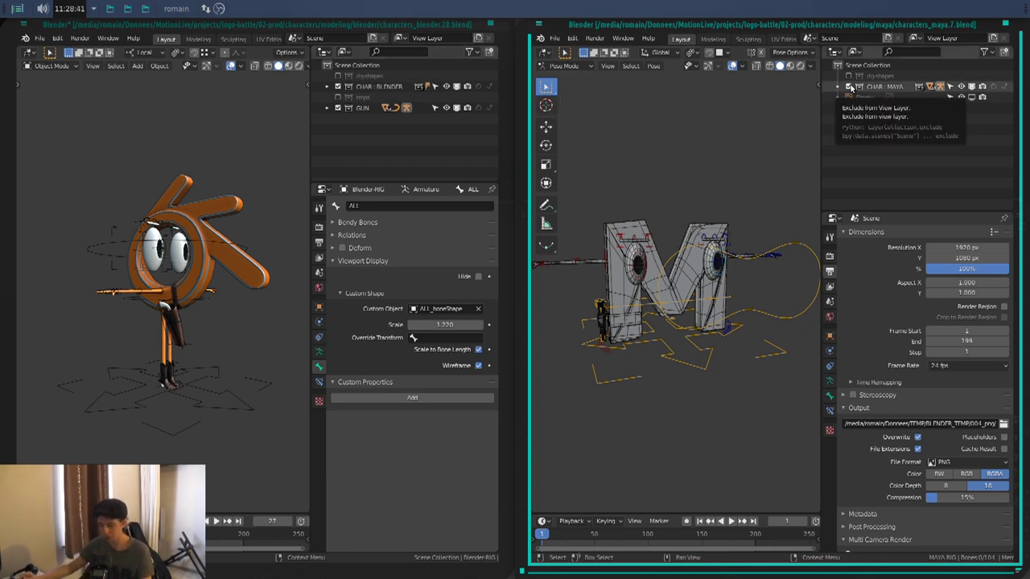
pyautogui.hotkey('alt', 'Tab')
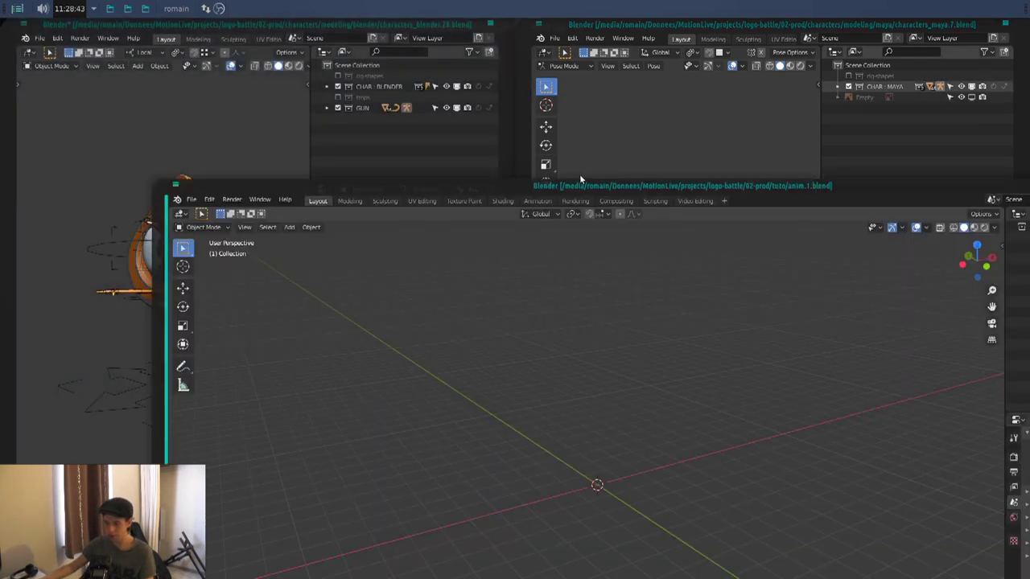
# Maximize anim.1.blend and browse File > Link into characters_blender.20.blend
pyautogui.doubleClick(579, 185)
pyautogui.click(23, 38)
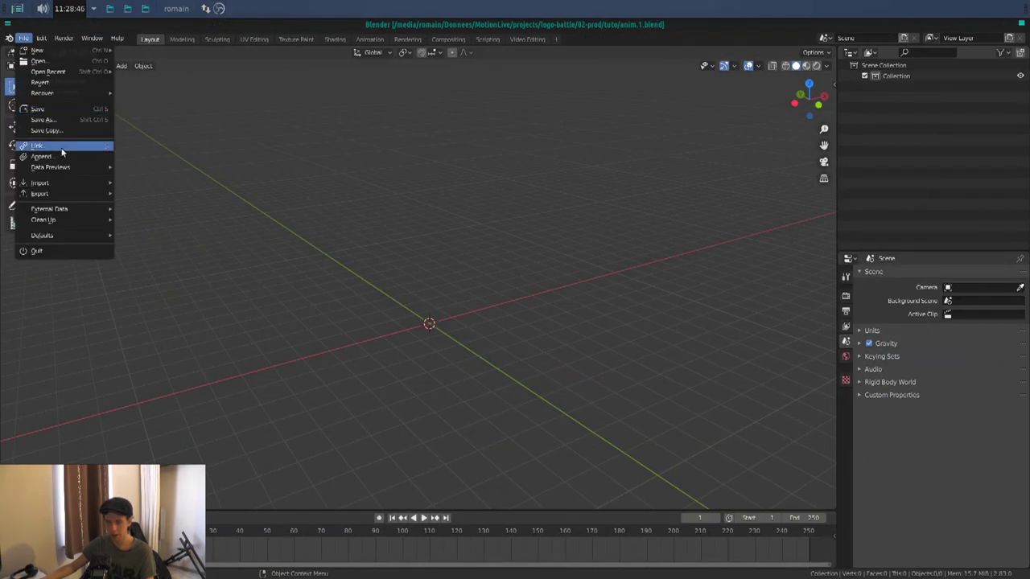
pyautogui.click(62, 148)
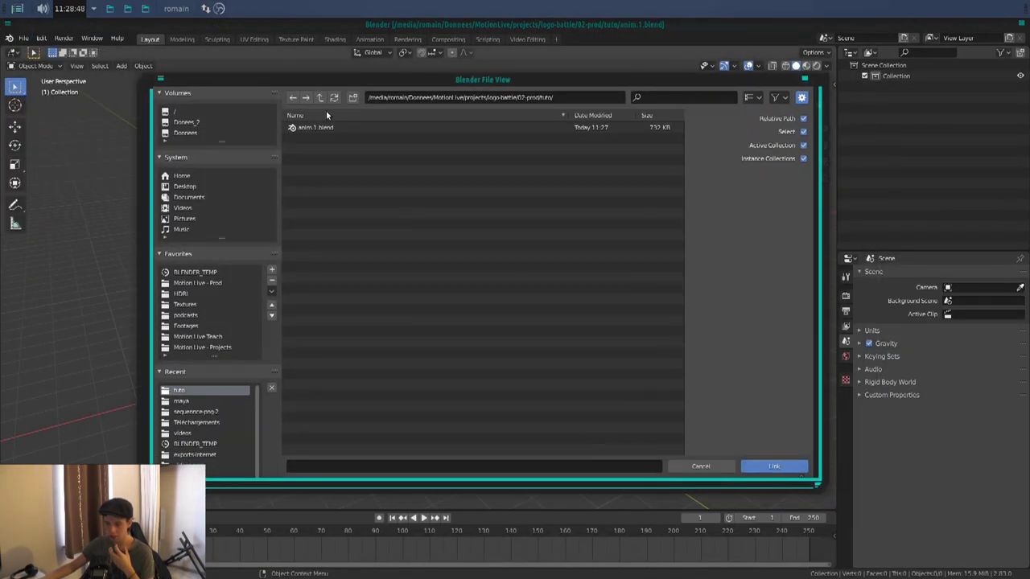
pyautogui.click(320, 98)
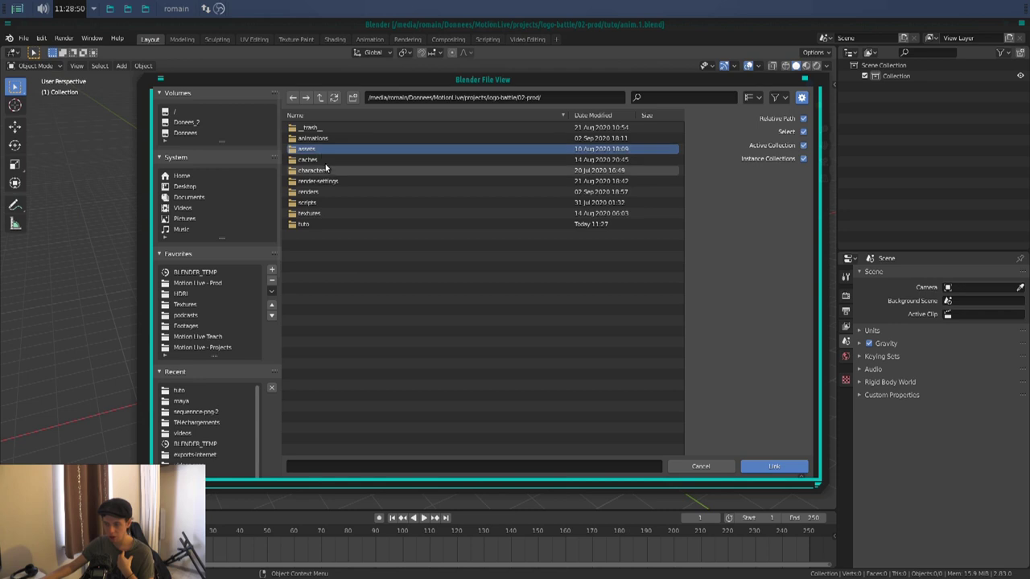
pyautogui.doubleClick(323, 170)
pyautogui.doubleClick(320, 130)
pyautogui.doubleClick(320, 130)
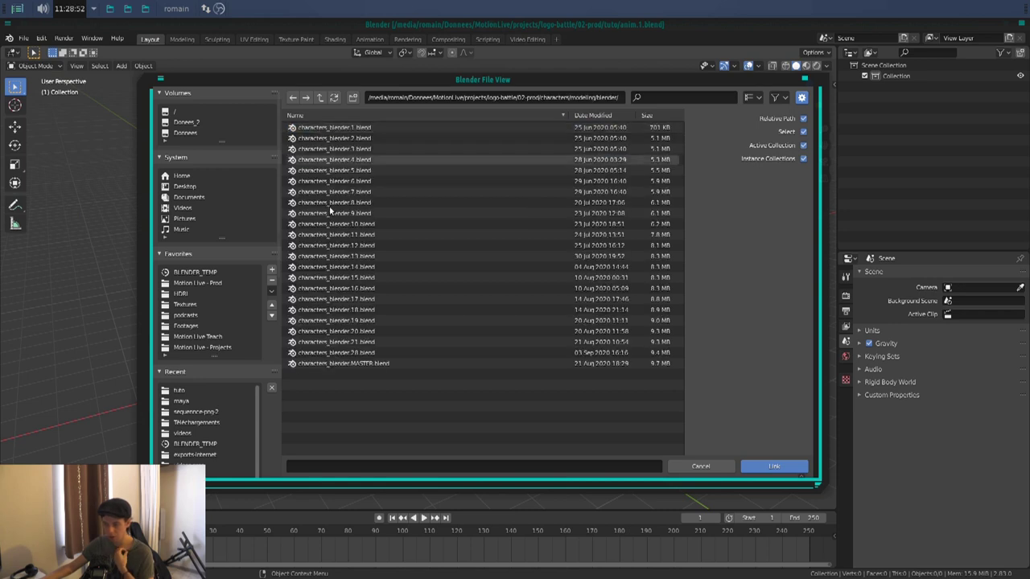
pyautogui.click(358, 354)
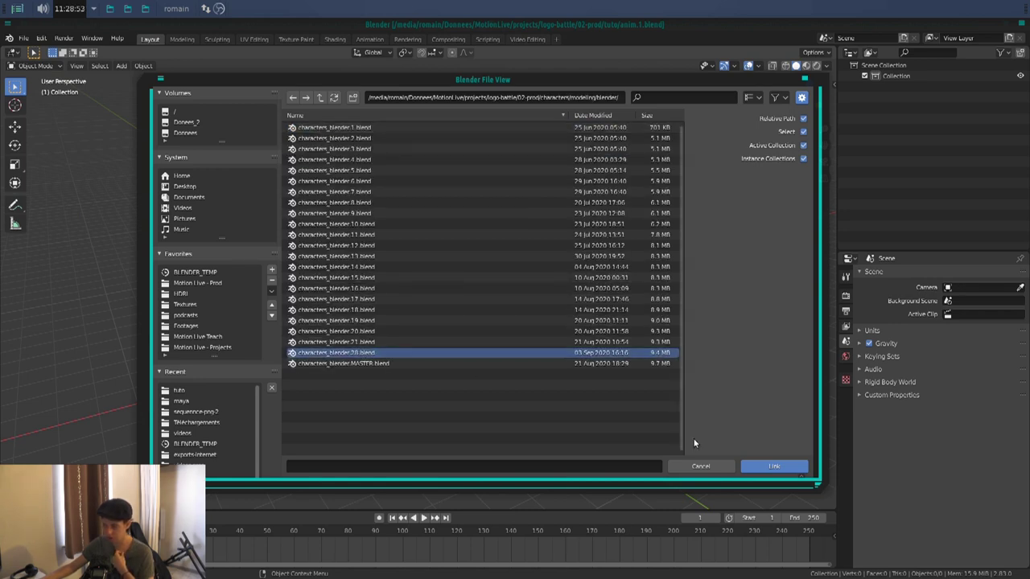
pyautogui.click(778, 469)
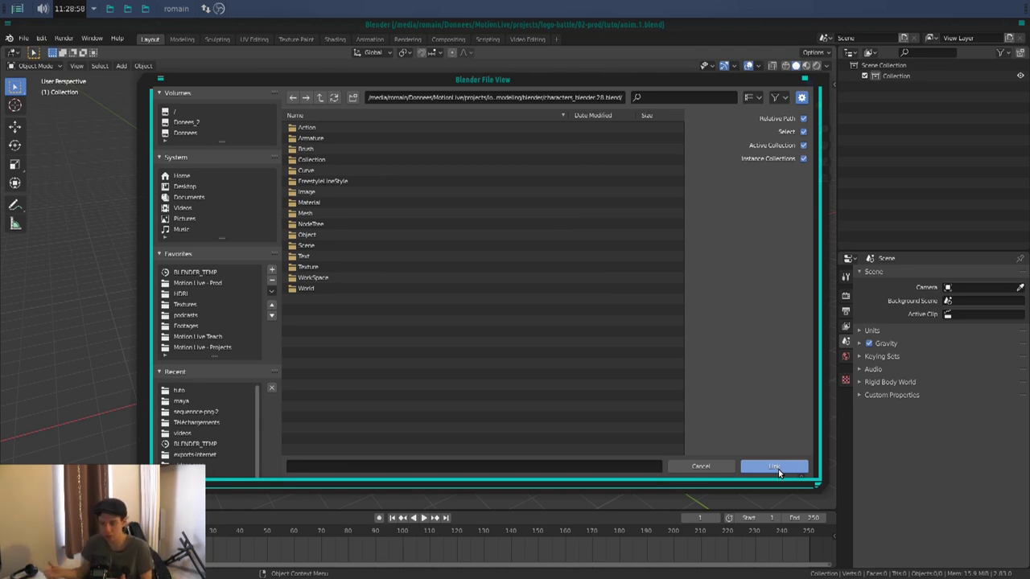
# Link the CHAR : BLENDER collection, inspect the character, then deselect it
pyautogui.click(306, 169)
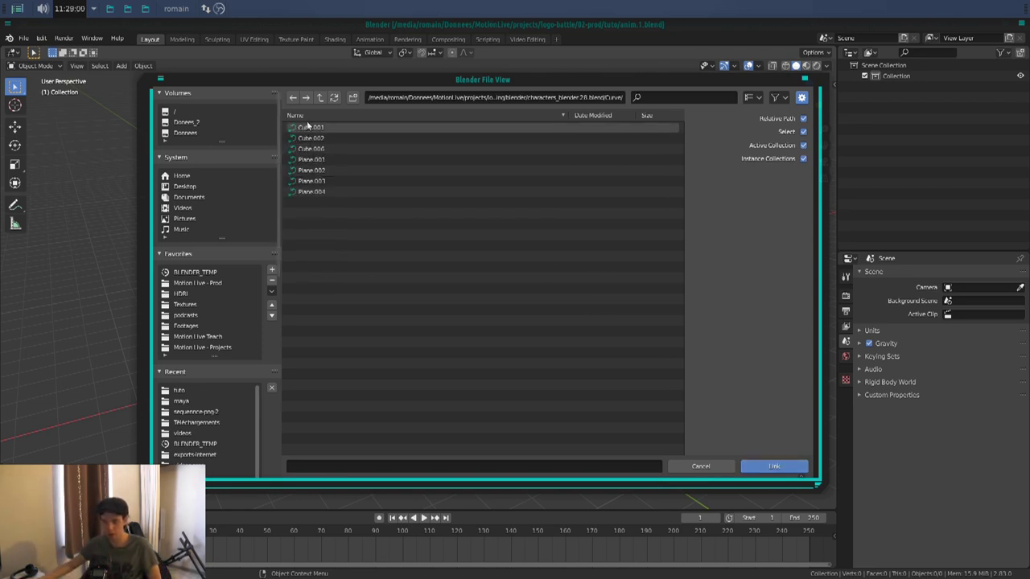
pyautogui.click(320, 98)
pyautogui.click(318, 159)
pyautogui.click(322, 139)
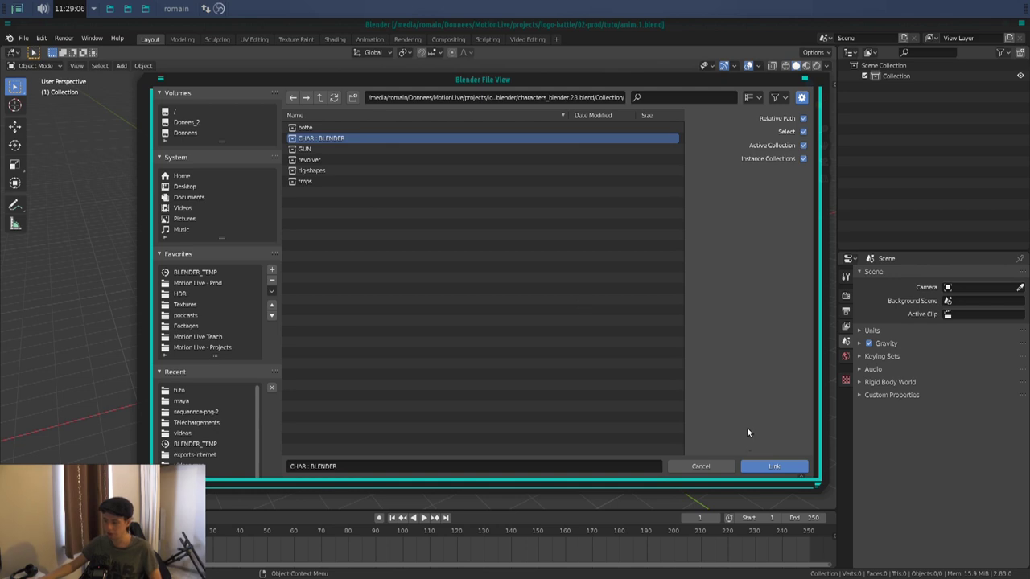
pyautogui.click(774, 466)
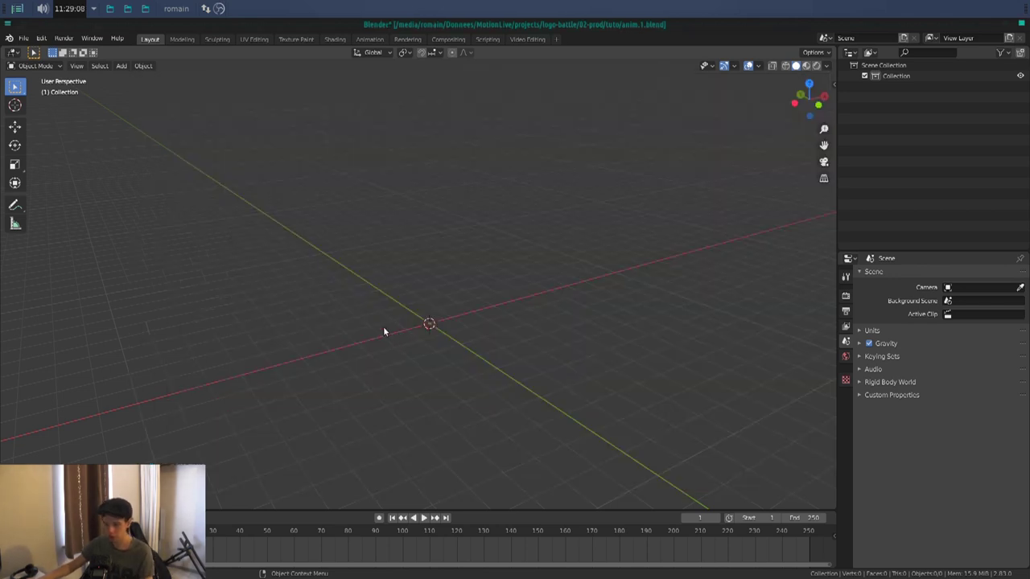
pyautogui.moveTo(383, 326)
pyautogui.mouseDown(button='middle')
pyautogui.moveTo(459, 276)
pyautogui.moveTo(483, 246)
pyautogui.moveTo(474, 260)
pyautogui.mouseUp(button='middle')
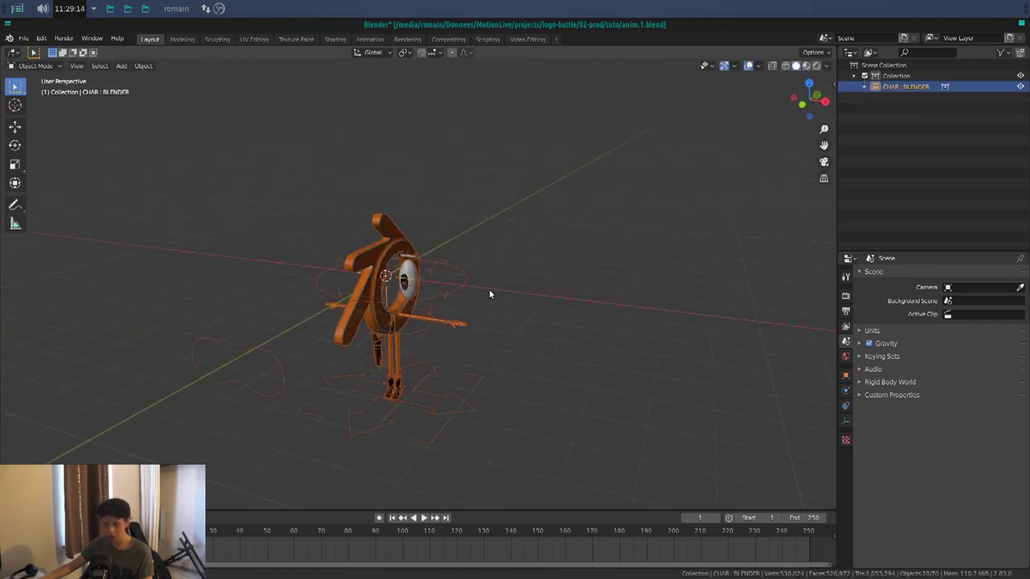
pyautogui.moveTo(489, 295); pyautogui.dragTo(500, 292, button='middle')
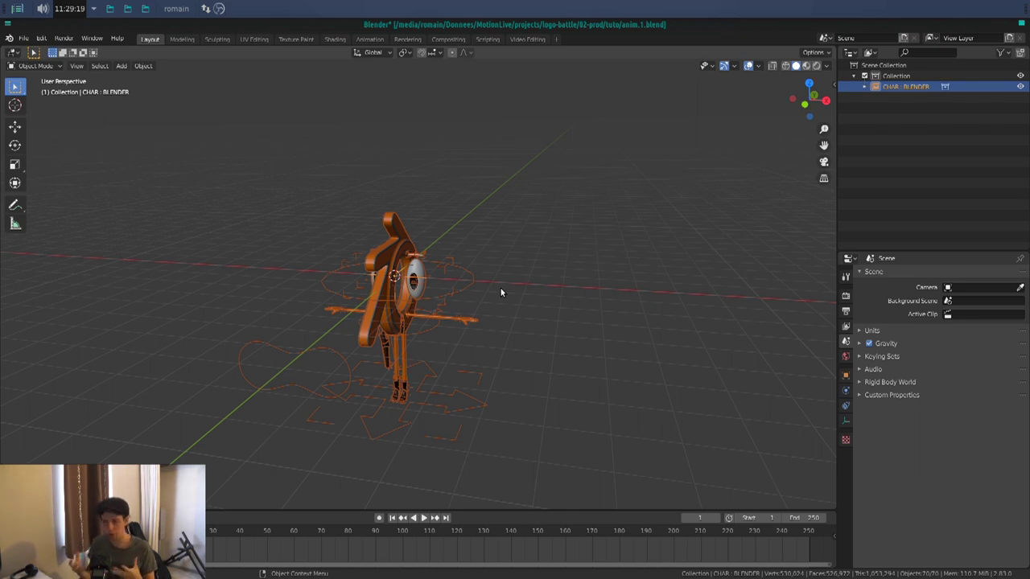
pyautogui.click(425, 298)
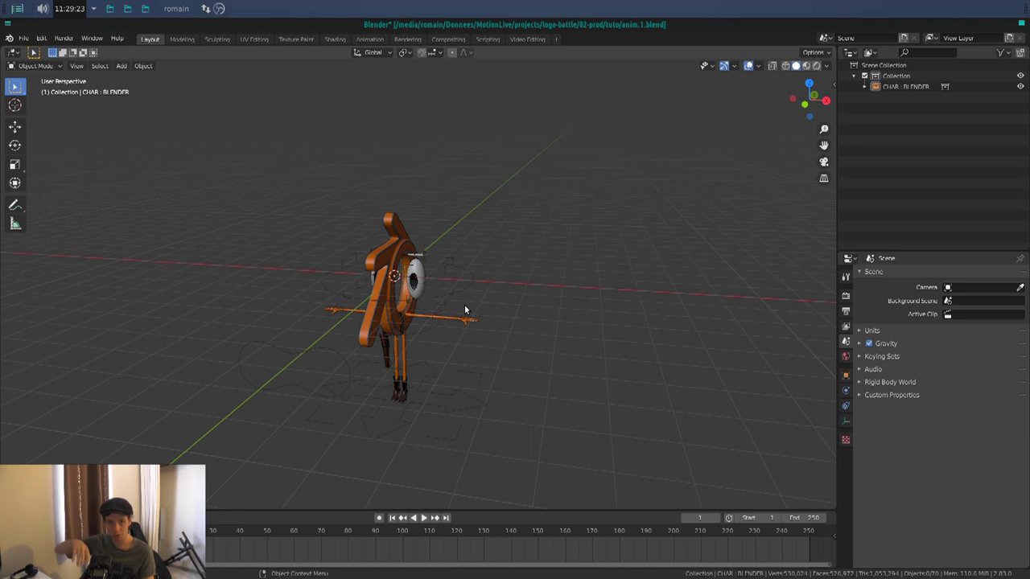
# Link CHAR : MAYA from characters_maya.7.blend's Collection folder and orbit to view both characters
pyautogui.click(24, 39)
pyautogui.click(40, 145)
pyautogui.click(368, 134)
pyautogui.click(368, 133)
pyautogui.doubleClick(353, 164)
pyautogui.doubleClick(354, 165)
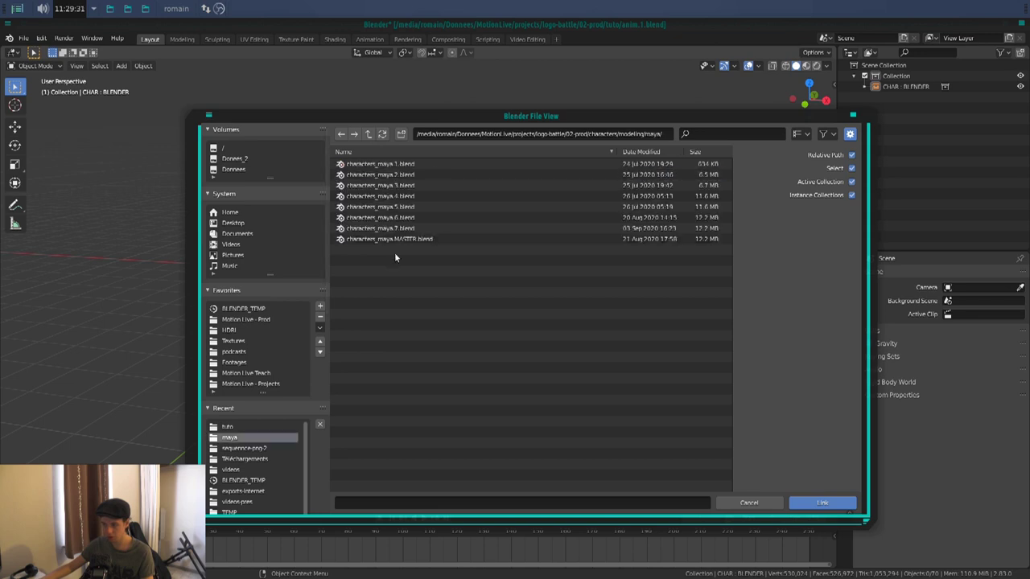
pyautogui.doubleClick(386, 228)
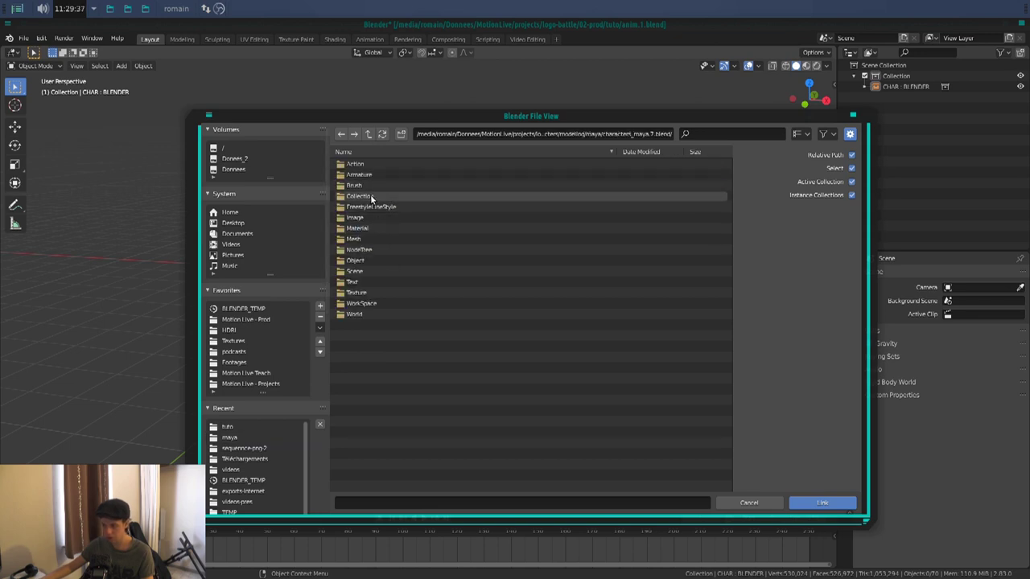
pyautogui.doubleClick(370, 196)
pyautogui.click(362, 165)
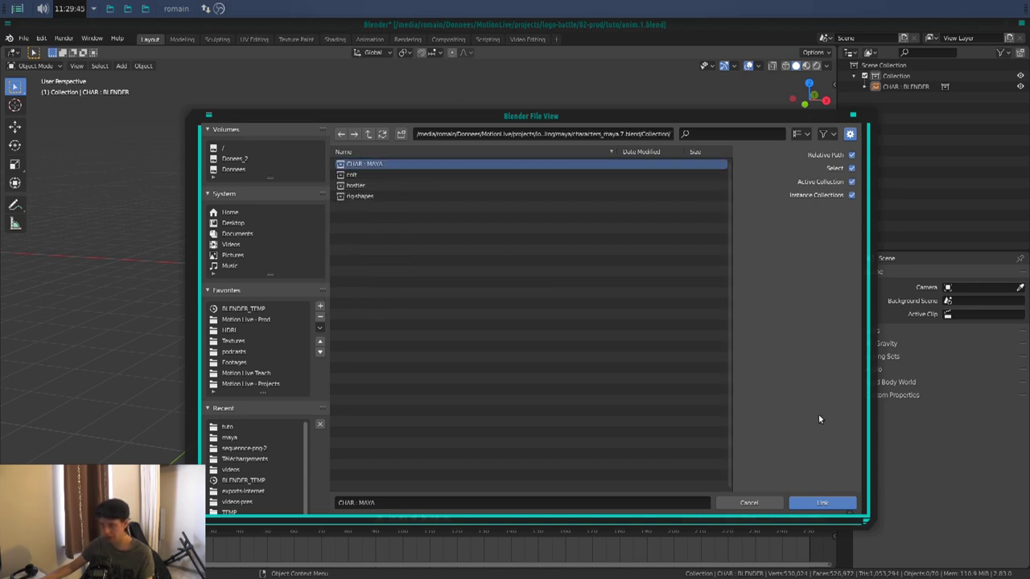
pyautogui.press('Return')
pyautogui.click(429, 352)
pyautogui.moveTo(410, 324); pyautogui.dragTo(291, 282, button='middle')
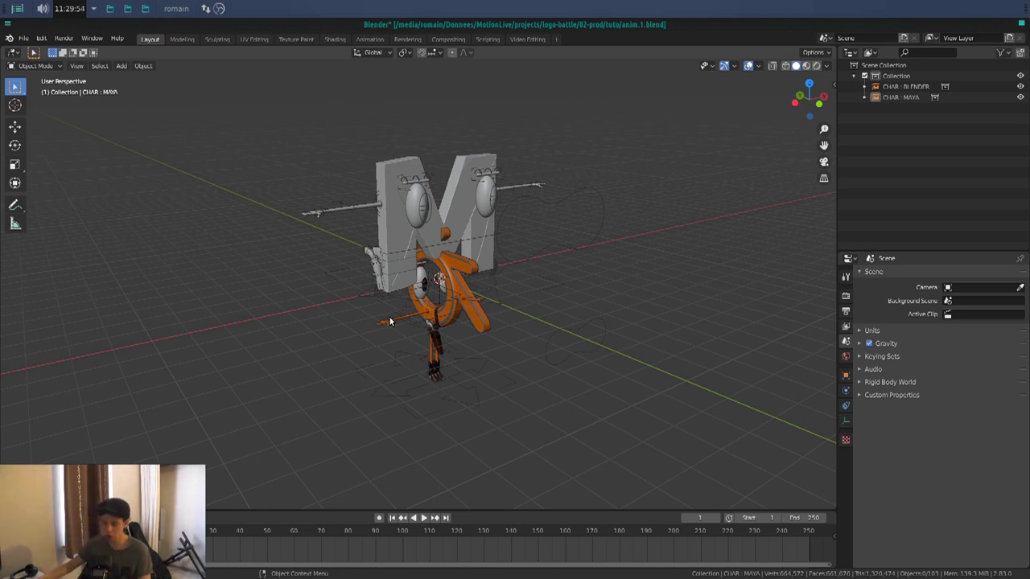
pyautogui.click(415, 317)
pyautogui.press('space')
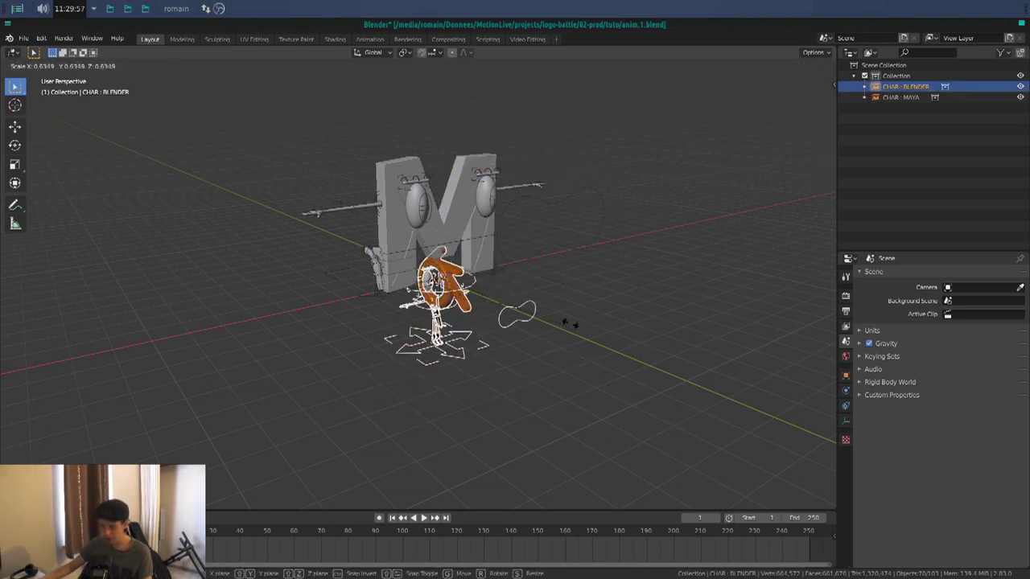
pyautogui.press('Escape')
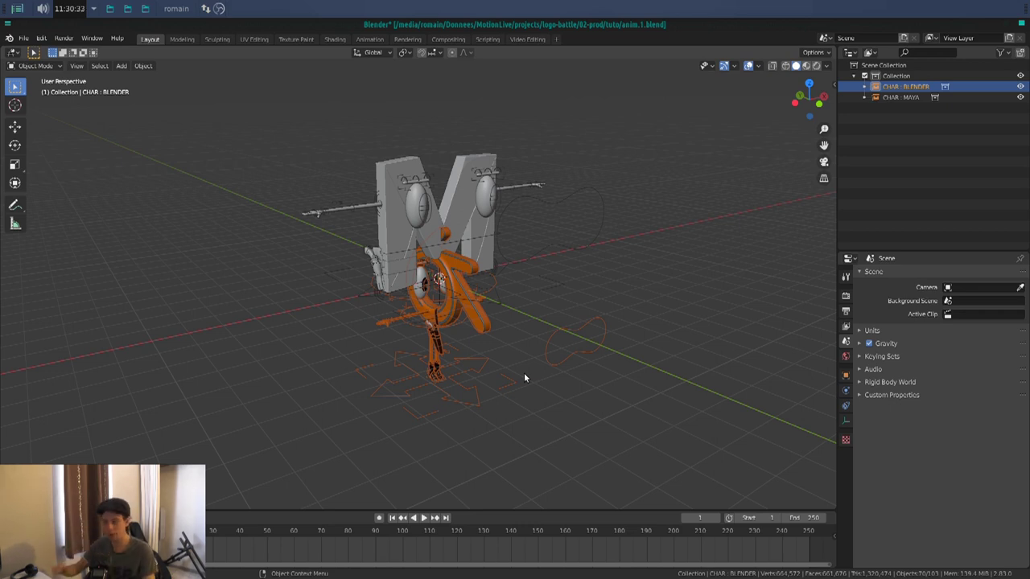
# Lower the view angle and split the 3D view into two stacked viewports
pyautogui.moveTo(523, 373)
pyautogui.mouseDown(button='middle')
pyautogui.moveTo(499, 265)
pyautogui.moveTo(439, 137)
pyautogui.mouseUp(button='middle')
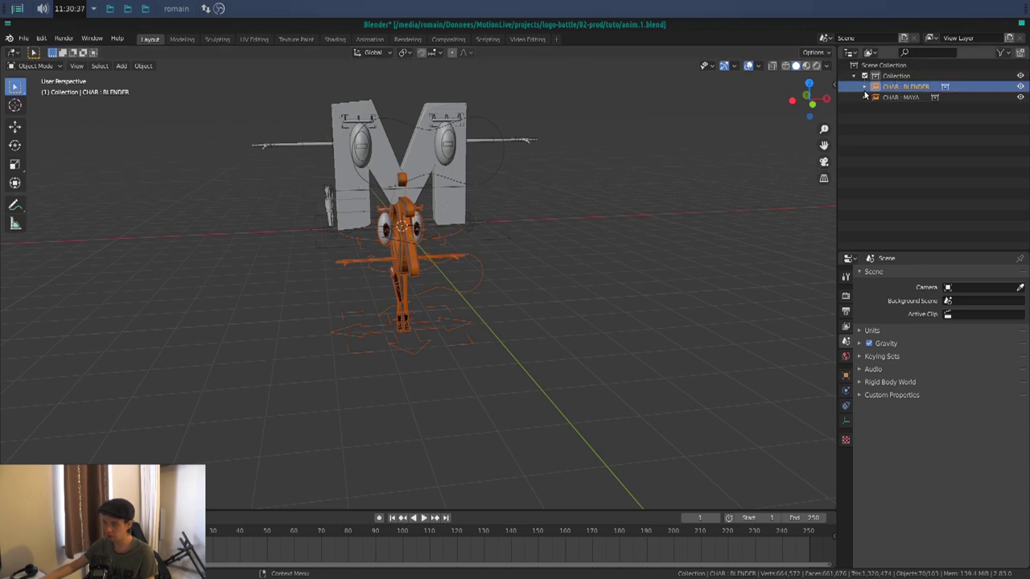
pyautogui.moveTo(595, 193); pyautogui.dragTo(619, 195, button='middle')
pyautogui.moveTo(832, 505); pyautogui.dragTo(784, 295)
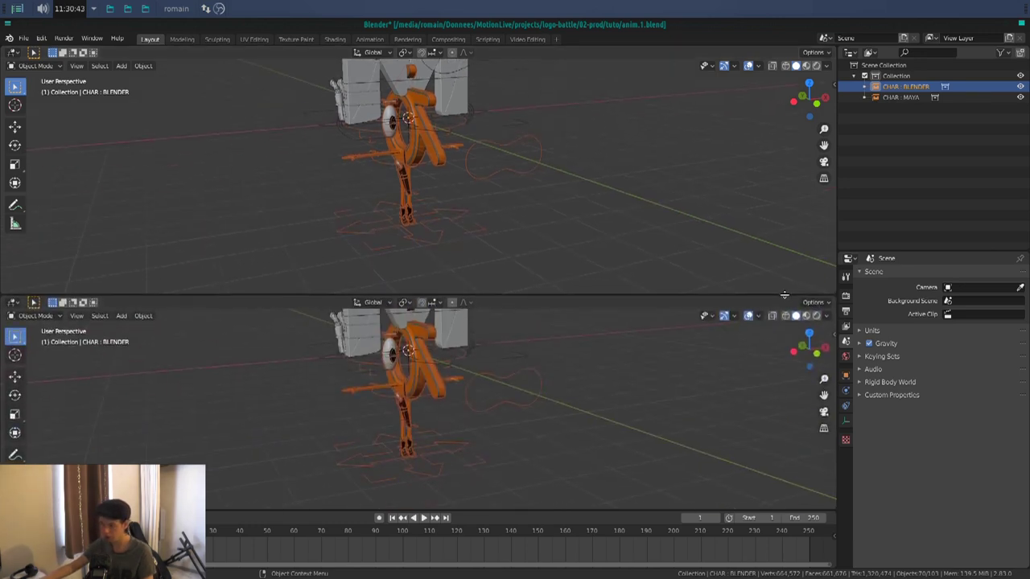
# Show the Outliner in Blender File mode to inspect the linked character libraries
pyautogui.click(849, 51)
pyautogui.click(871, 52)
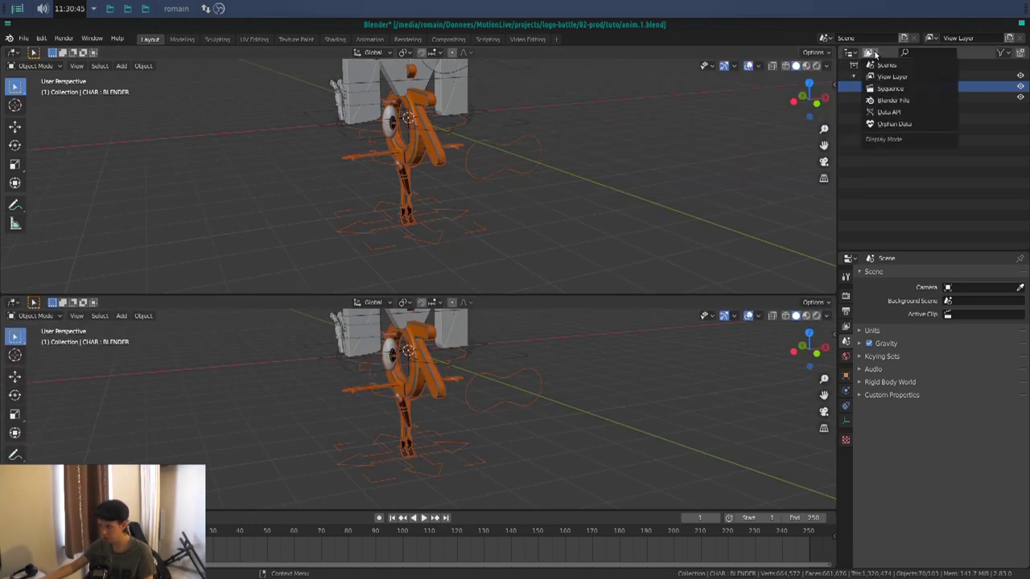
pyautogui.click(893, 100)
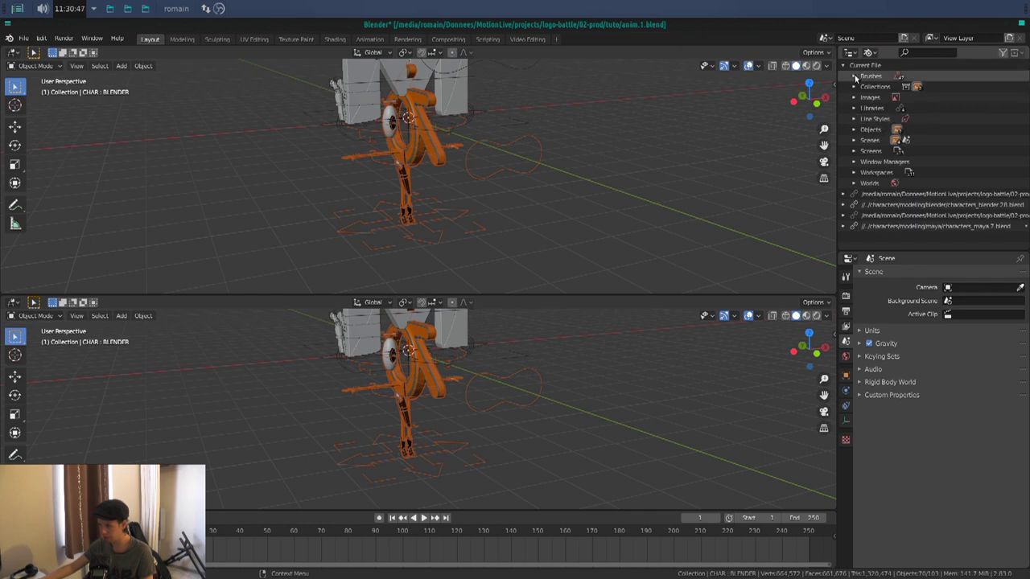
pyautogui.click(846, 206)
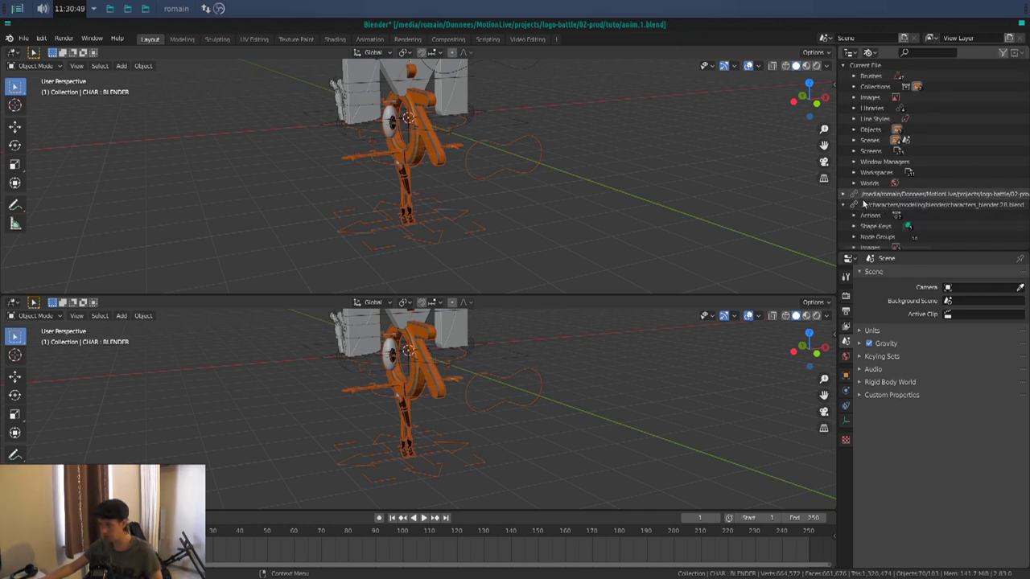
pyautogui.scroll(-3, 885, 193)
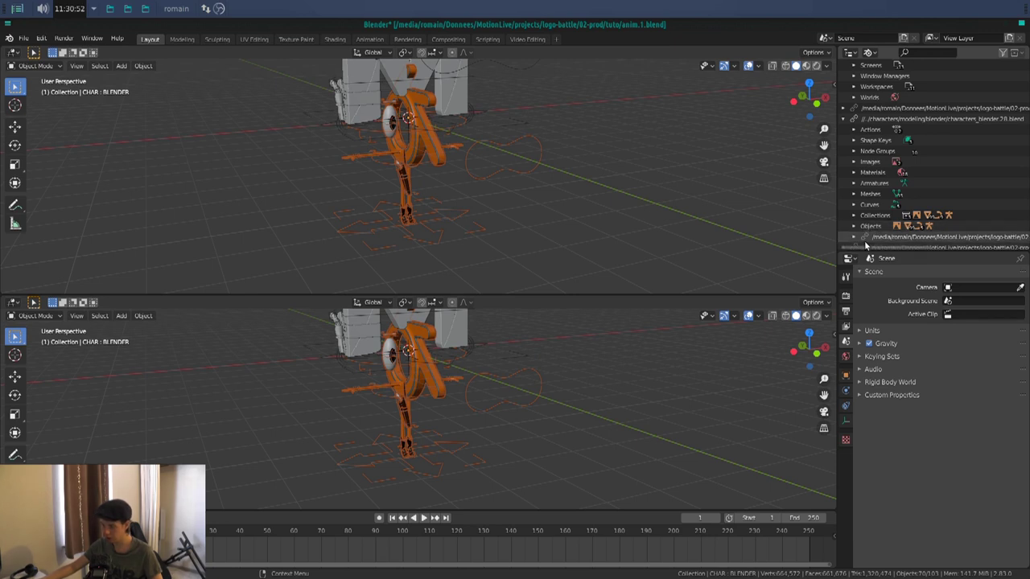
pyautogui.scroll(-1, 863, 226)
pyautogui.click(857, 220)
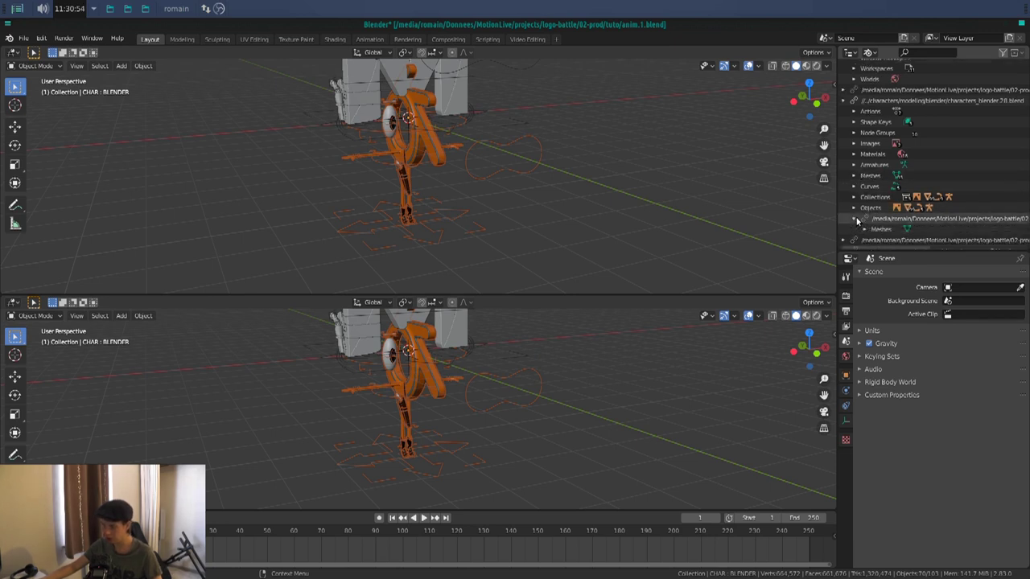
pyautogui.click(857, 220)
pyautogui.click(844, 101)
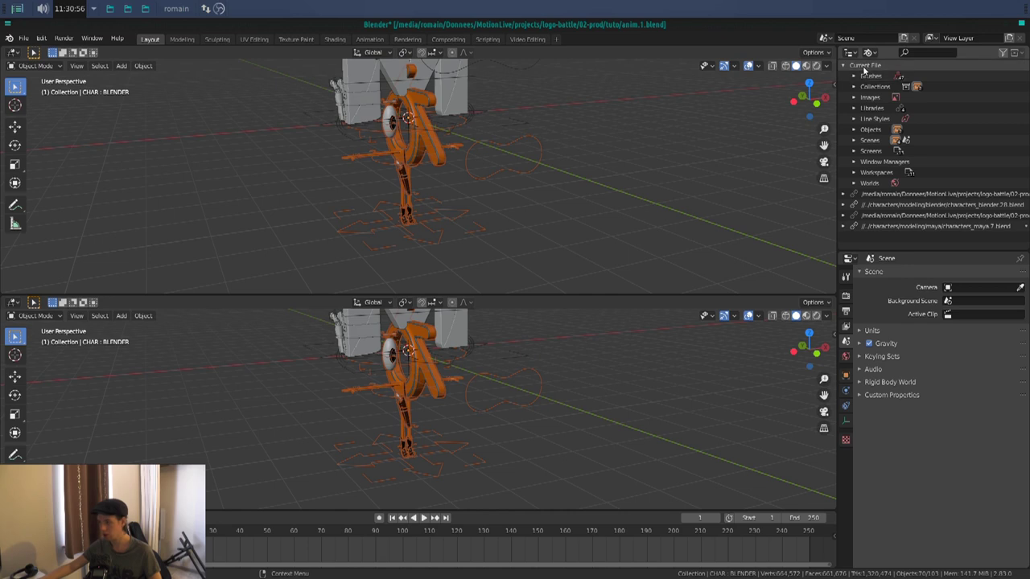
pyautogui.click(843, 66)
# Switch the Outliner back to the View Layer listing
pyautogui.click(868, 52)
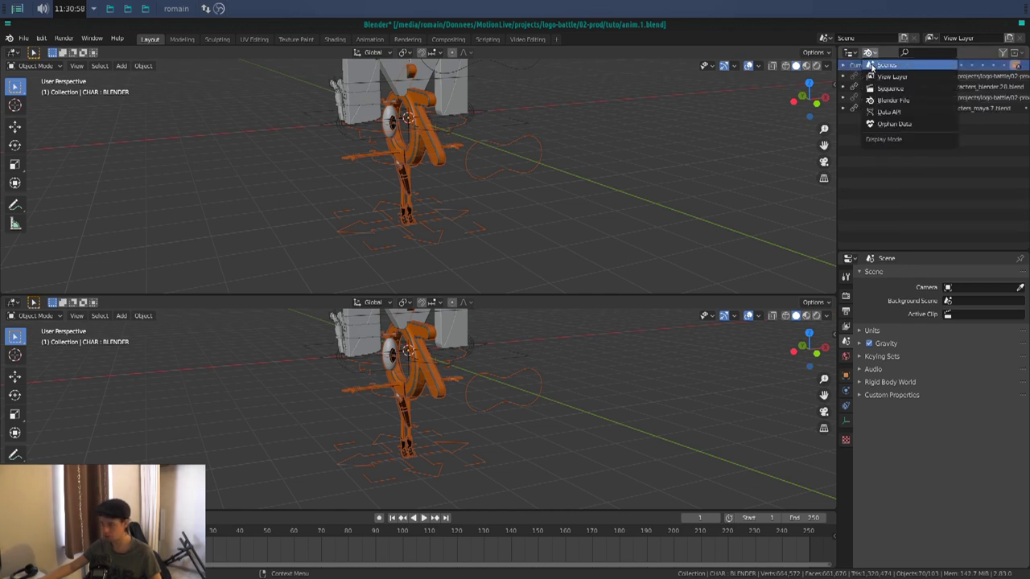
pyautogui.click(881, 65)
pyautogui.click(868, 52)
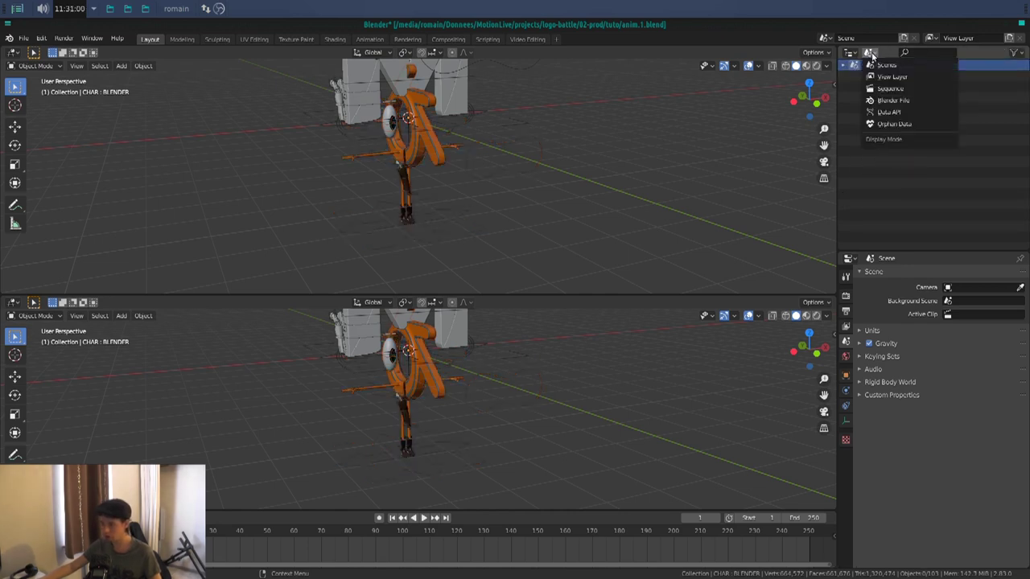
pyautogui.click(885, 76)
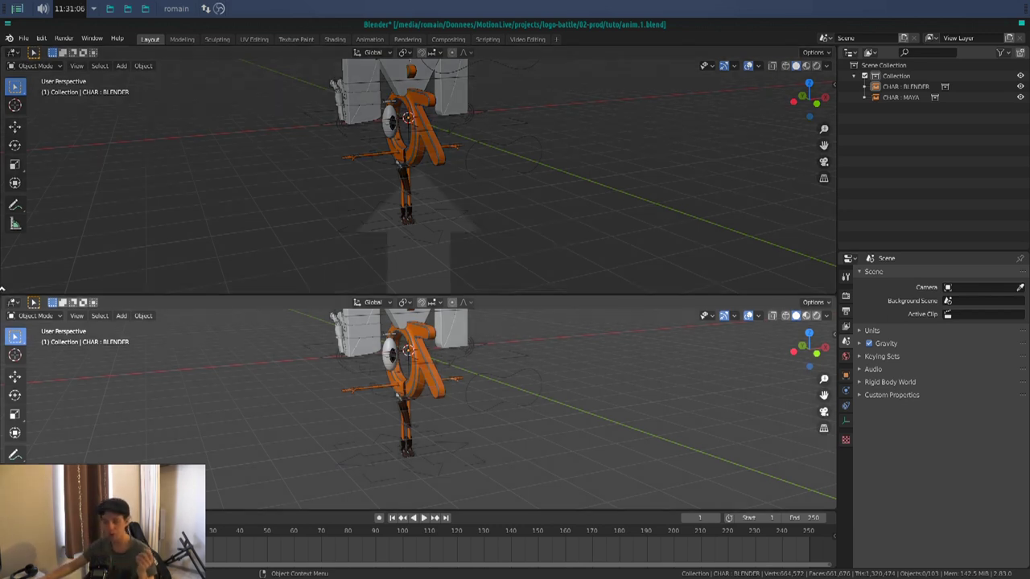
# Join the viewports into one, hide the side panels, and search for the proxy command
pyautogui.moveTo(3, 296); pyautogui.dragTo(117, 279)
pyautogui.press('t')
pyautogui.press('n')
pyautogui.press('n')
pyautogui.press('F3')
pyautogui.write('p')
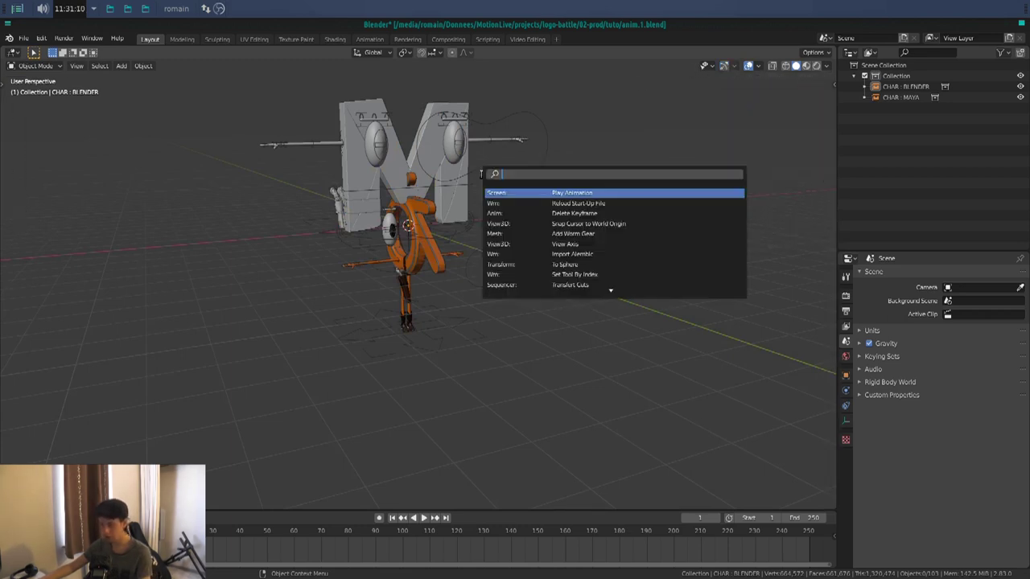
pyautogui.write('rox')
pyautogui.press('Down')
pyautogui.press('Escape')
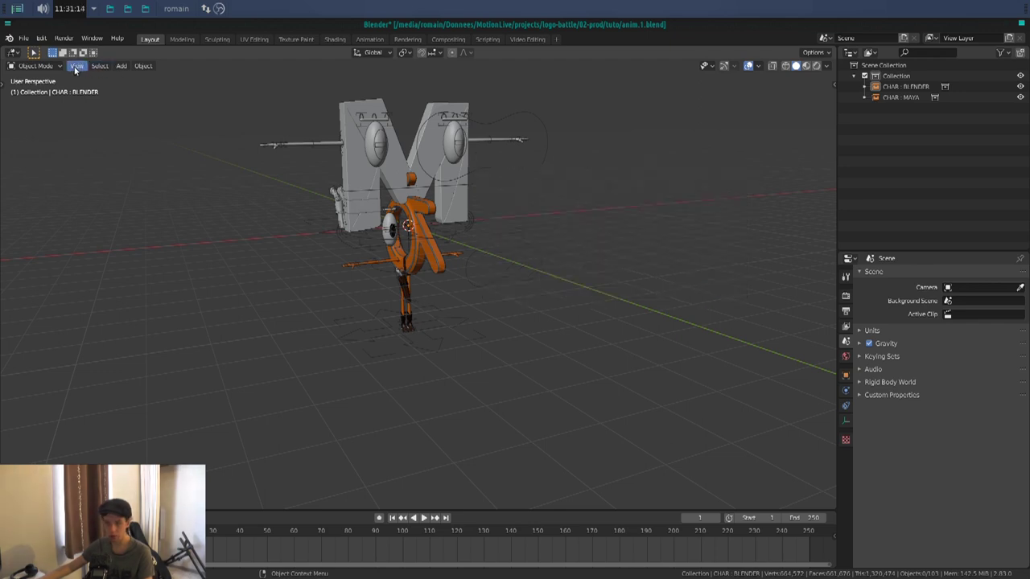
# Make a proxy of the linked Blender character's rig and put it in Pose Mode
pyautogui.click(145, 66)
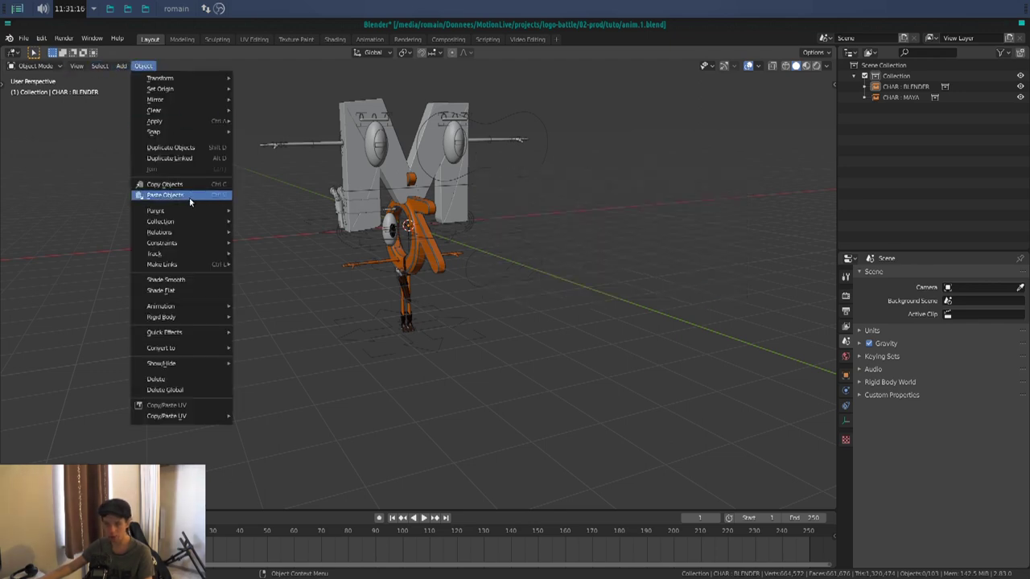
pyautogui.moveTo(161, 232)
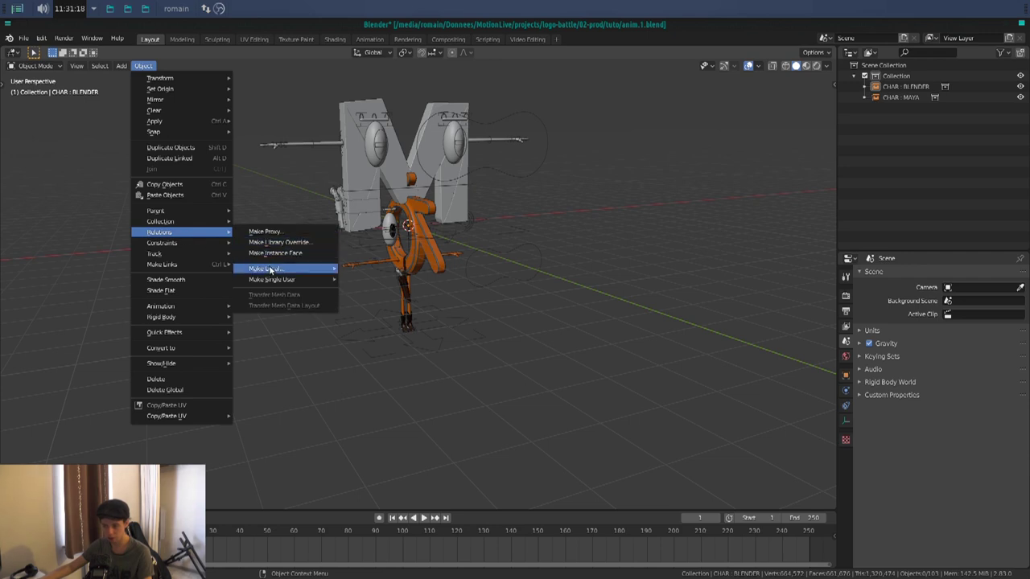
pyautogui.click(296, 231)
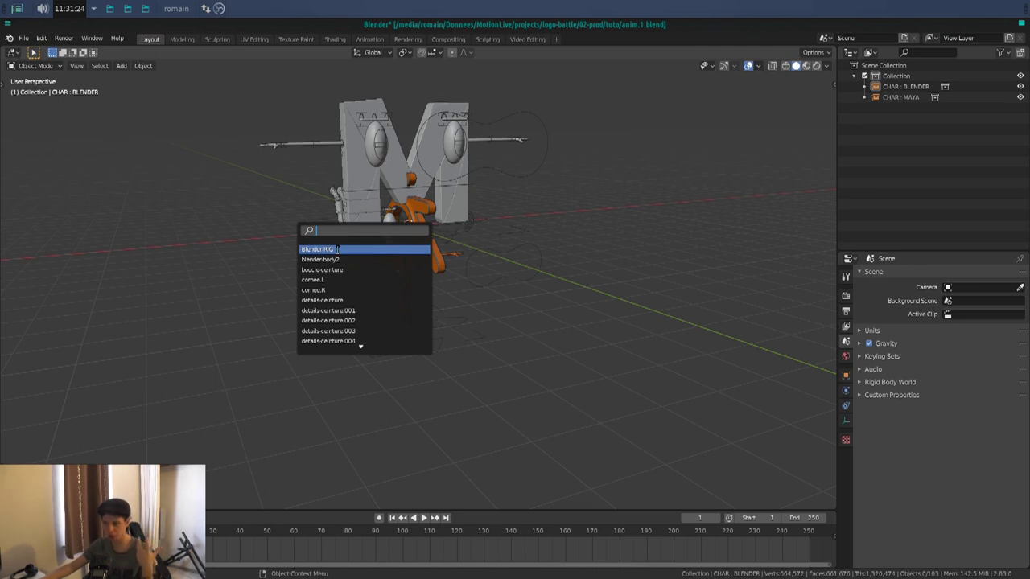
pyautogui.click(337, 252)
pyautogui.moveTo(542, 303)
pyautogui.keyDown('ctrl'); pyautogui.mouseDown(button='middle')
pyautogui.moveTo(541, 351)
pyautogui.moveTo(472, 340)
pyautogui.moveTo(523, 285)
pyautogui.mouseUp(button='middle'); pyautogui.keyUp('ctrl')
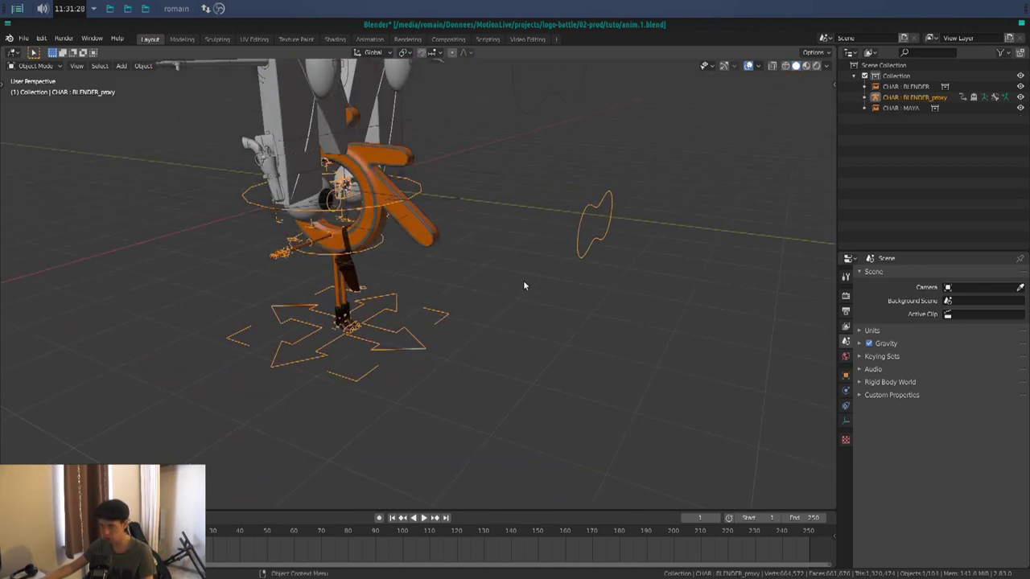
pyautogui.hotkey('ctrl', 'Tab')
# Test-grab the aim-eyes control, cancel, and return to Object Mode
pyautogui.click(583, 257)
pyautogui.press('g')
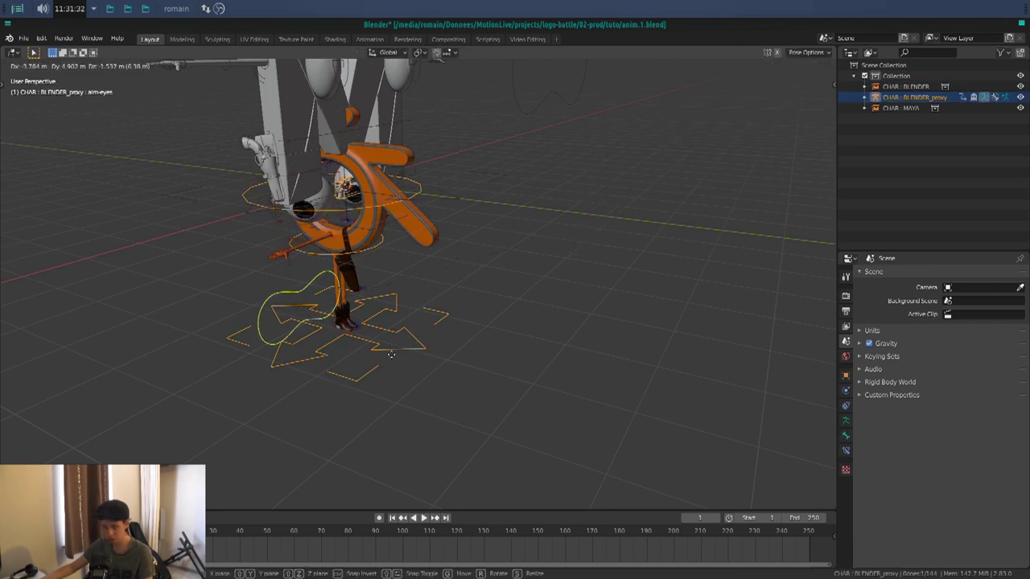
pyautogui.press('Escape')
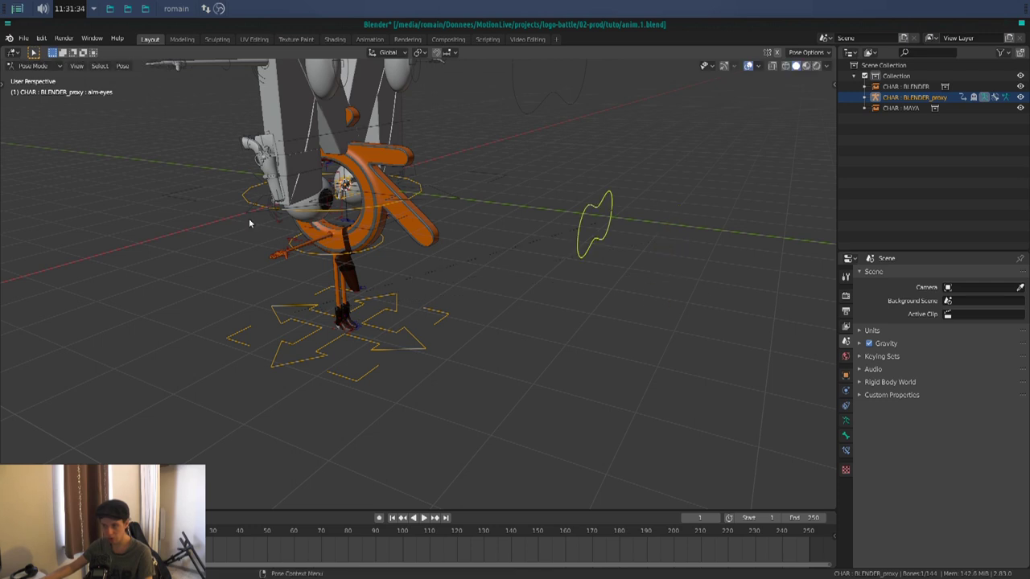
pyautogui.hotkey('ctrl', 'Tab')
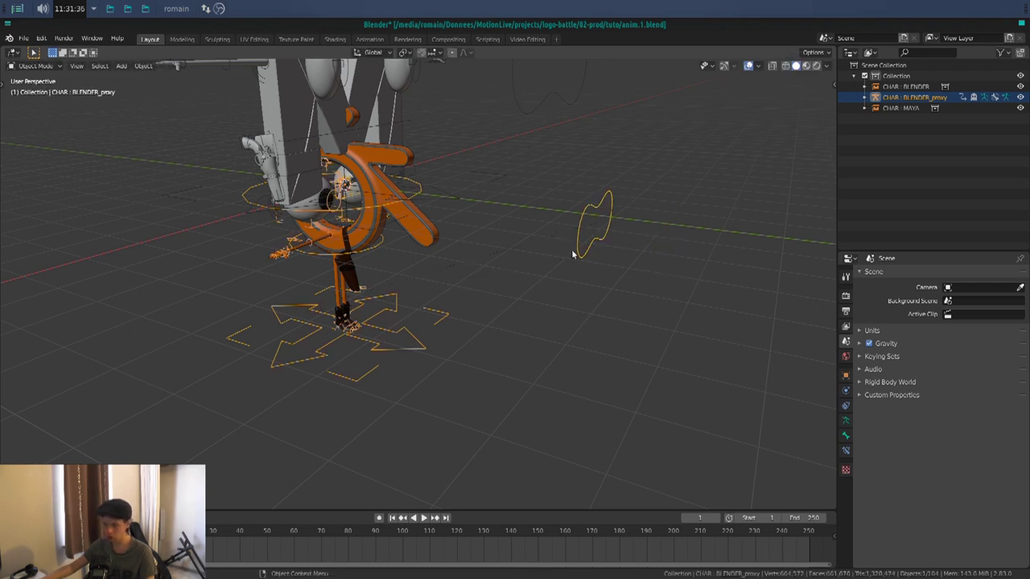
# Set Render Properties > Simplify Viewport Max Subdivision to 0
pyautogui.click(845, 297)
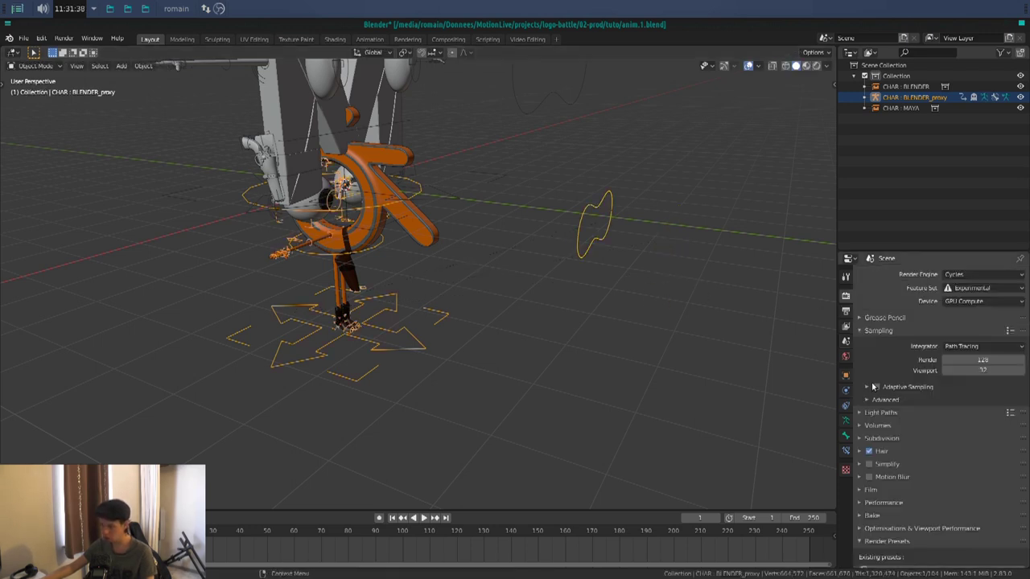
pyautogui.scroll(-2, 874, 440)
pyautogui.click(859, 427)
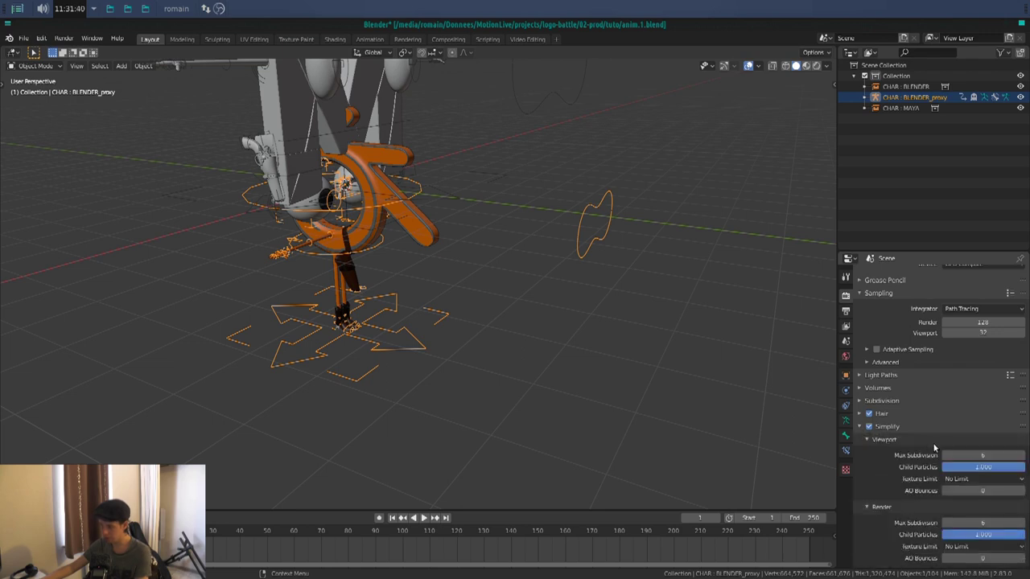
pyautogui.moveTo(982, 456); pyautogui.dragTo(949, 455)
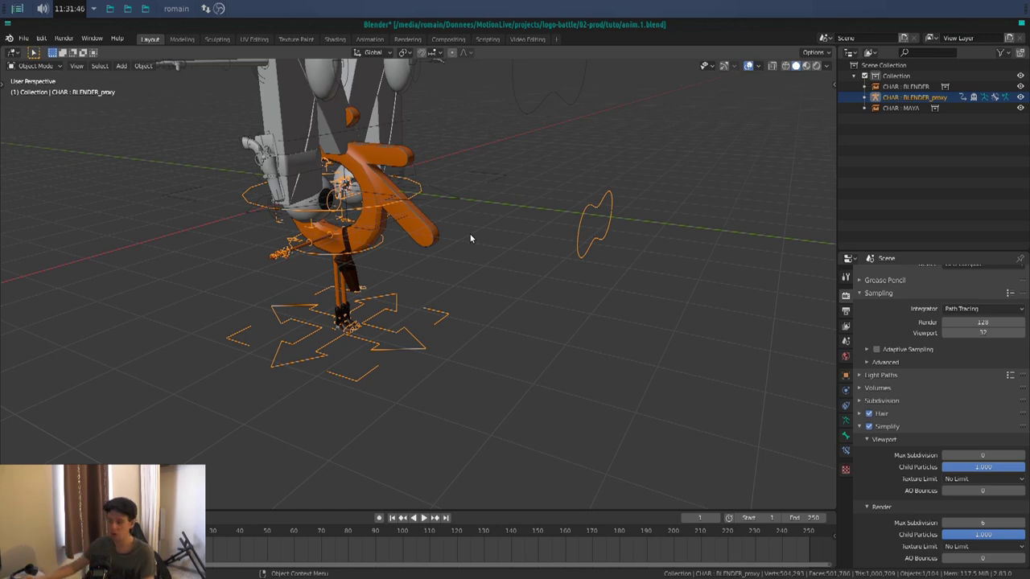
pyautogui.click(857, 427)
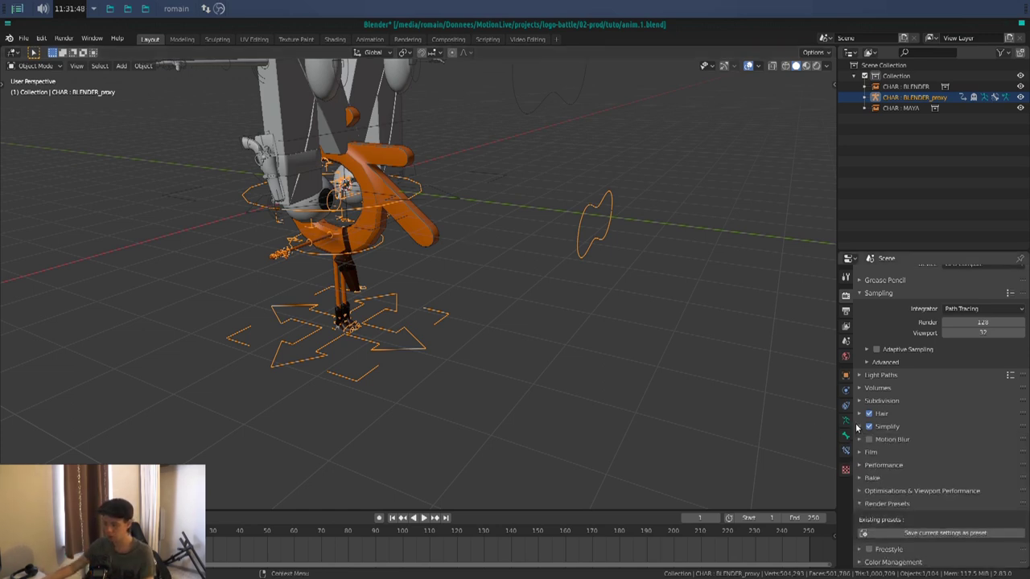
# Reselect the BLENDER proxy, enter Pose Mode and test-grab the aim-eyes control
pyautogui.click(592, 246)
pyautogui.hotkey('ctrl', 'z')
pyautogui.hotkey('ctrl', 'Tab')
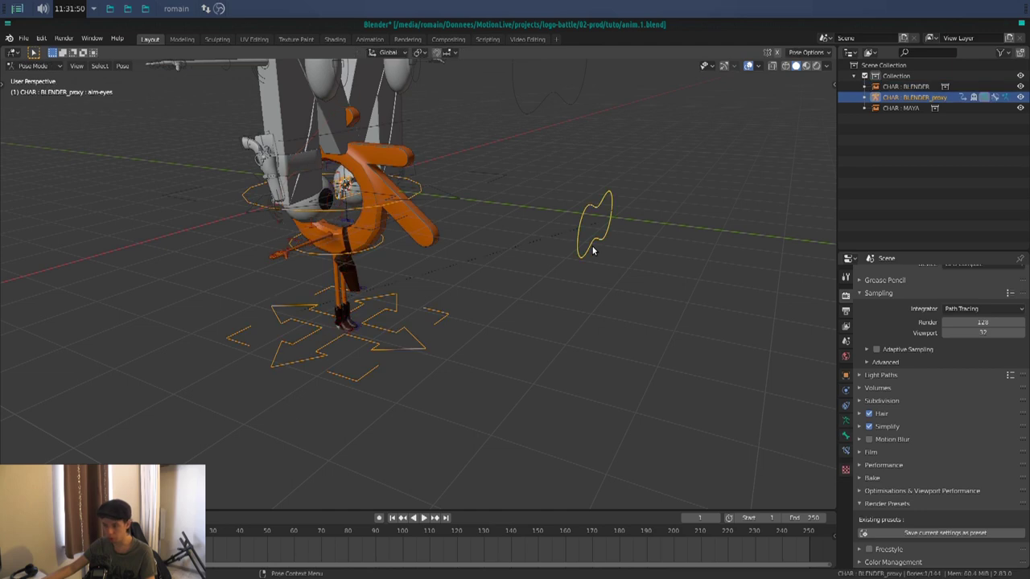
pyautogui.click(592, 250)
pyautogui.press('g')
pyautogui.press('Escape')
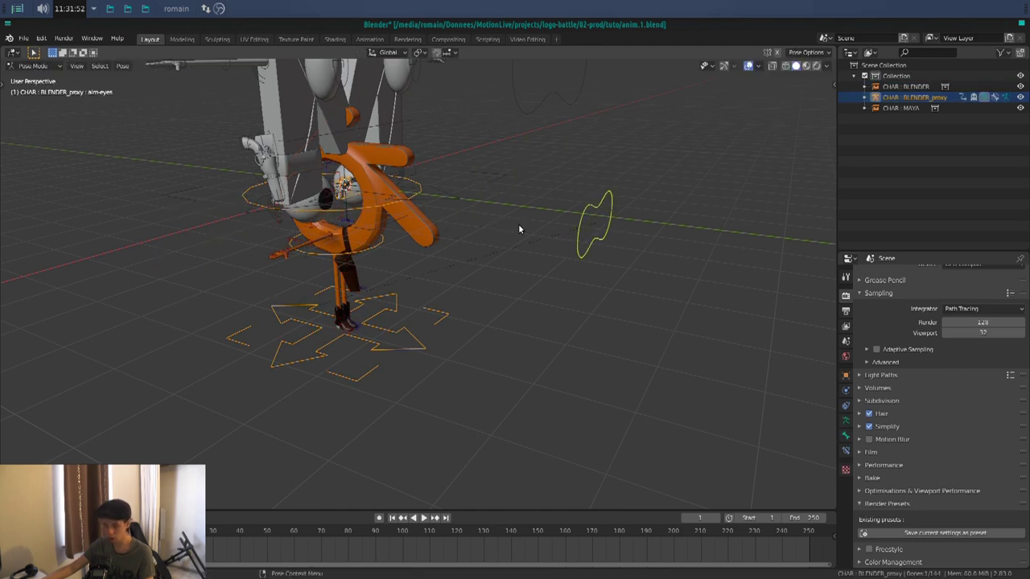
# Move the walk control to test the rig, then return to Object Mode
pyautogui.click(395, 352)
pyautogui.press('g')
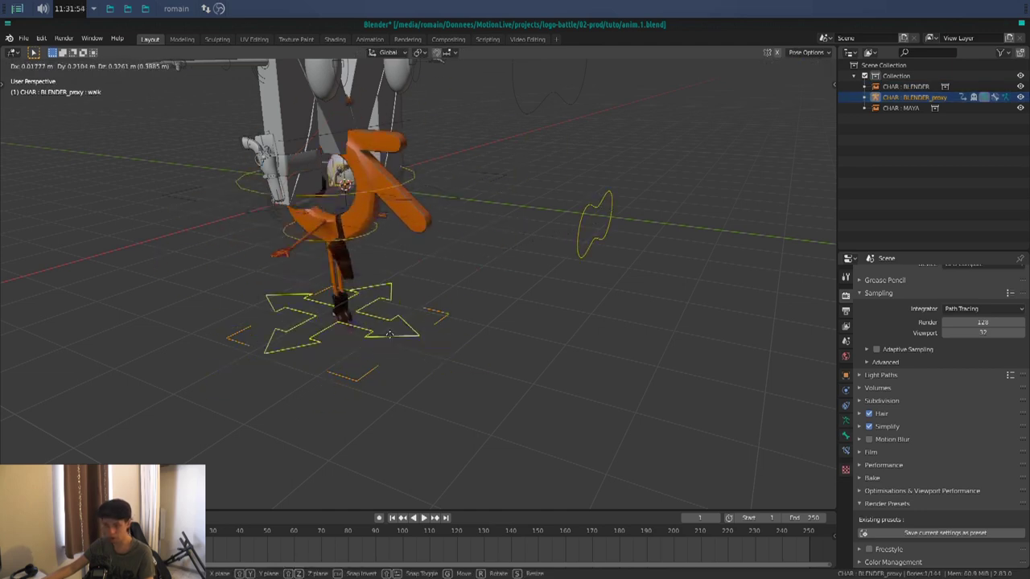
pyautogui.click(429, 385)
pyautogui.moveTo(430, 386); pyautogui.dragTo(450, 373, button='middle')
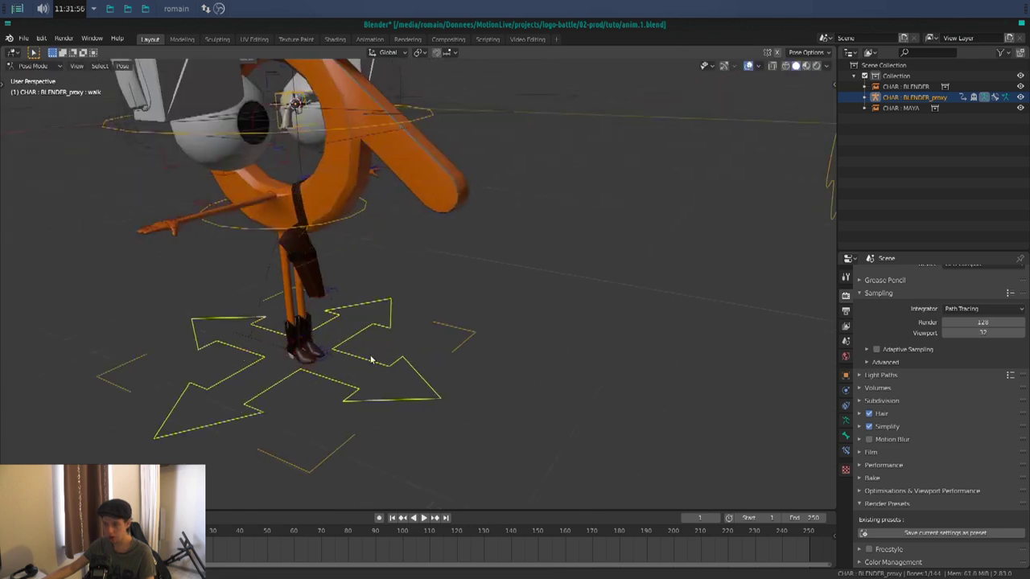
pyautogui.scroll(1, 452, 372)
pyautogui.scroll(3, 464, 370)
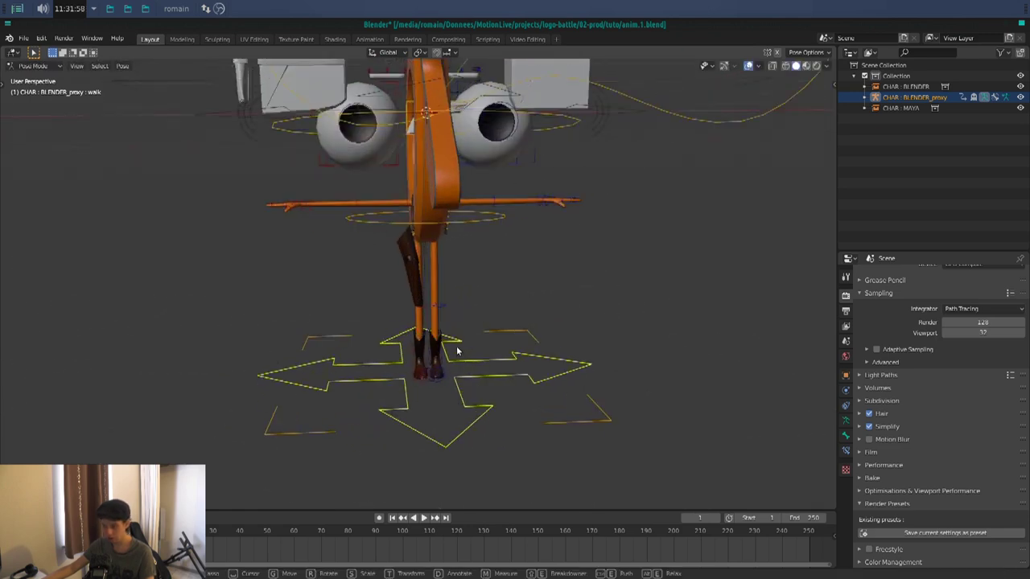
pyautogui.moveTo(472, 373); pyautogui.dragTo(530, 392, button='middle')
pyautogui.scroll(-2, 473, 381)
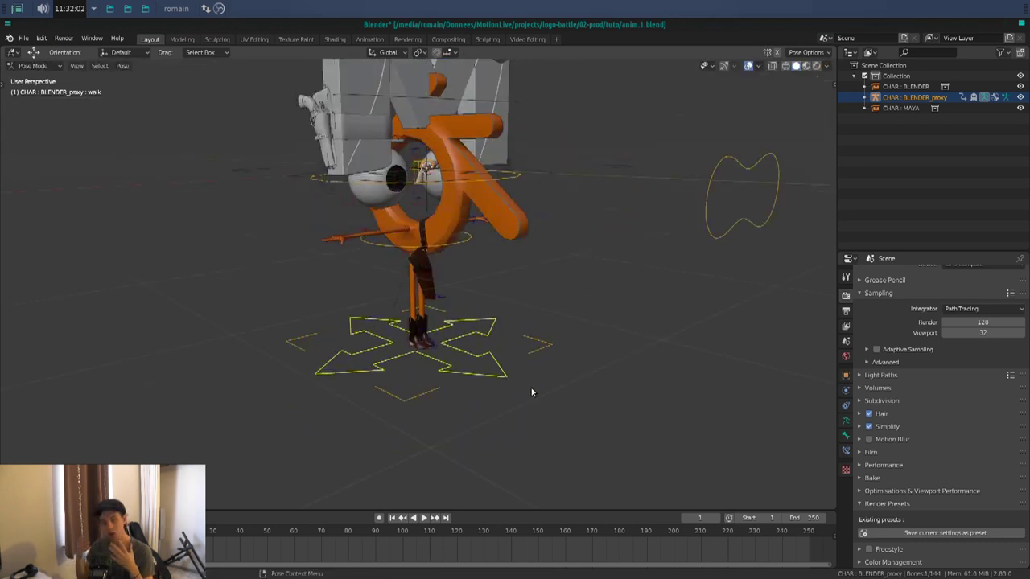
pyautogui.hotkey('ctrl', 'Tab')
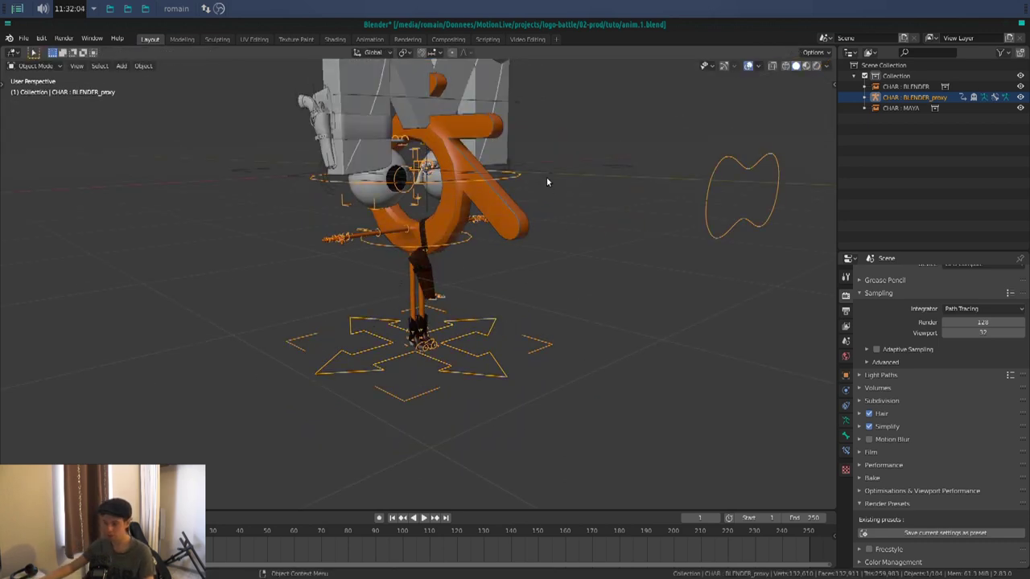
# Select CHAR : MAYA and run Make Proxy on the MAYA RIG armature
pyautogui.click(546, 181)
pyautogui.press('F3')
pyautogui.write('pro')
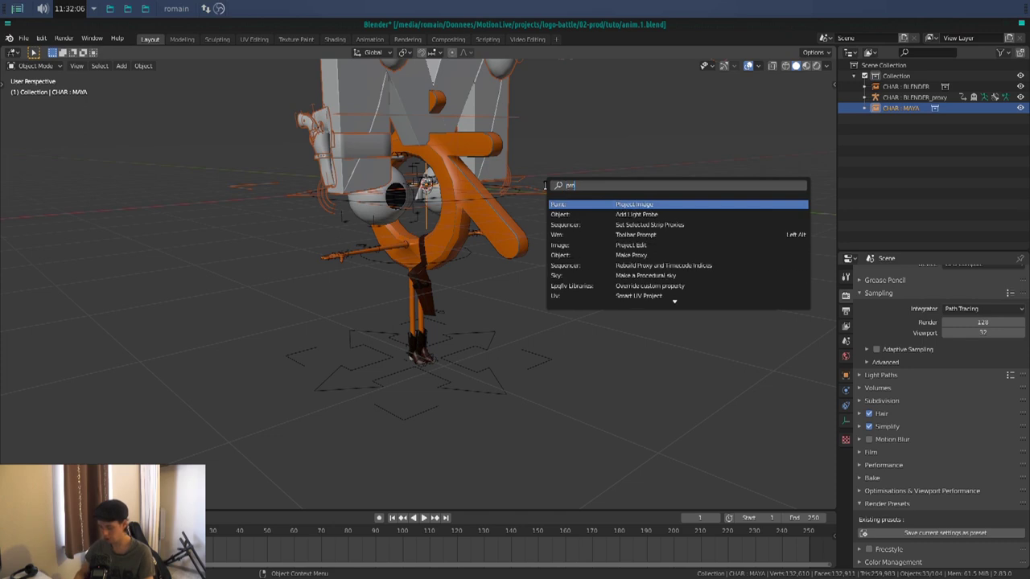
pyautogui.write('xy')
pyautogui.press('BackSpace')
pyautogui.press('BackSpace')
pyautogui.press('Down')
pyautogui.press('Down')
pyautogui.press('Down')
pyautogui.press('Down')
pyautogui.press('Down')
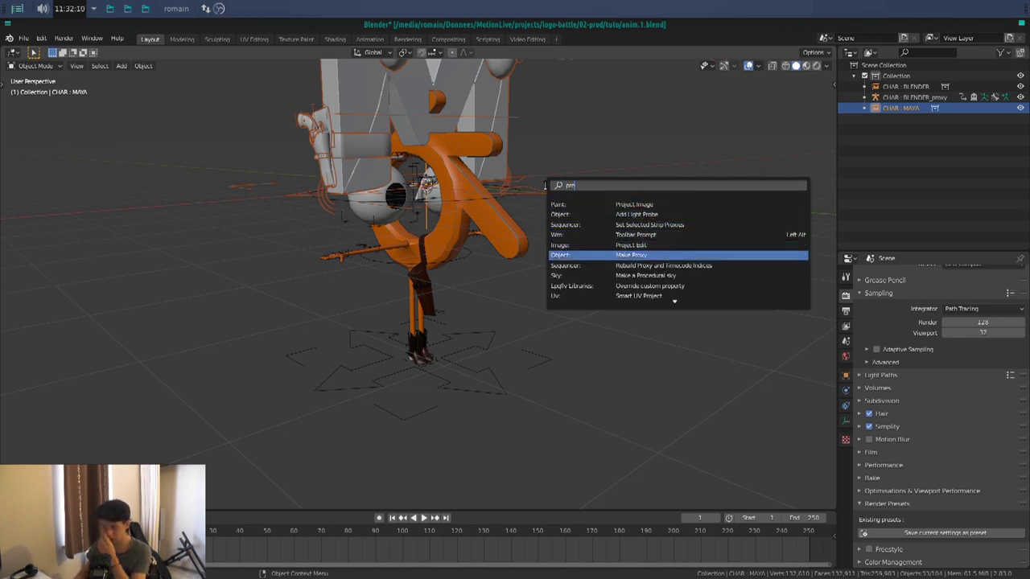
pyautogui.press('Return')
pyautogui.write('ma')
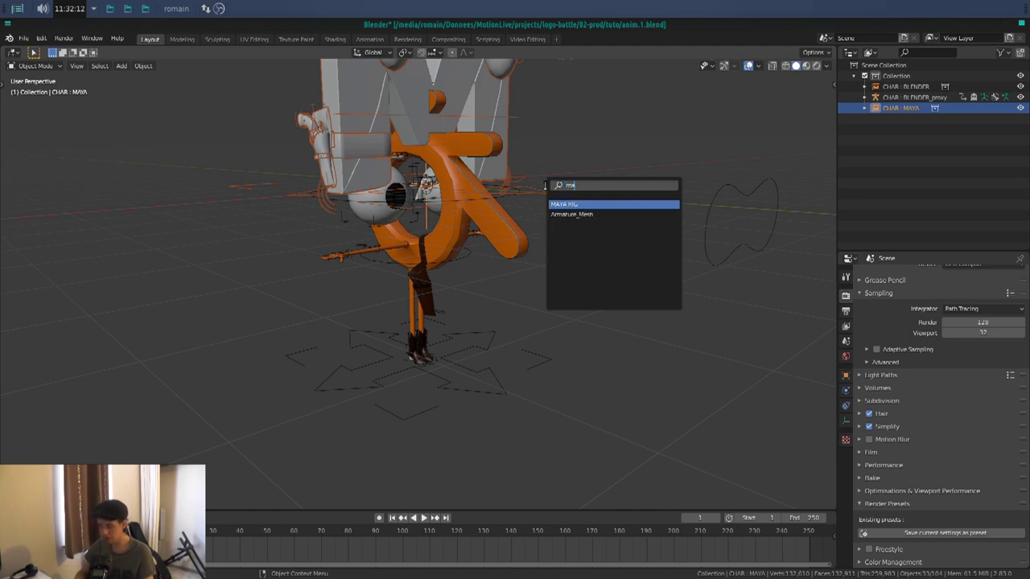
pyautogui.press('Return')
pyautogui.moveTo(587, 206)
pyautogui.mouseDown(button='middle')
pyautogui.moveTo(563, 249)
pyautogui.moveTo(574, 259)
pyautogui.mouseUp(button='middle')
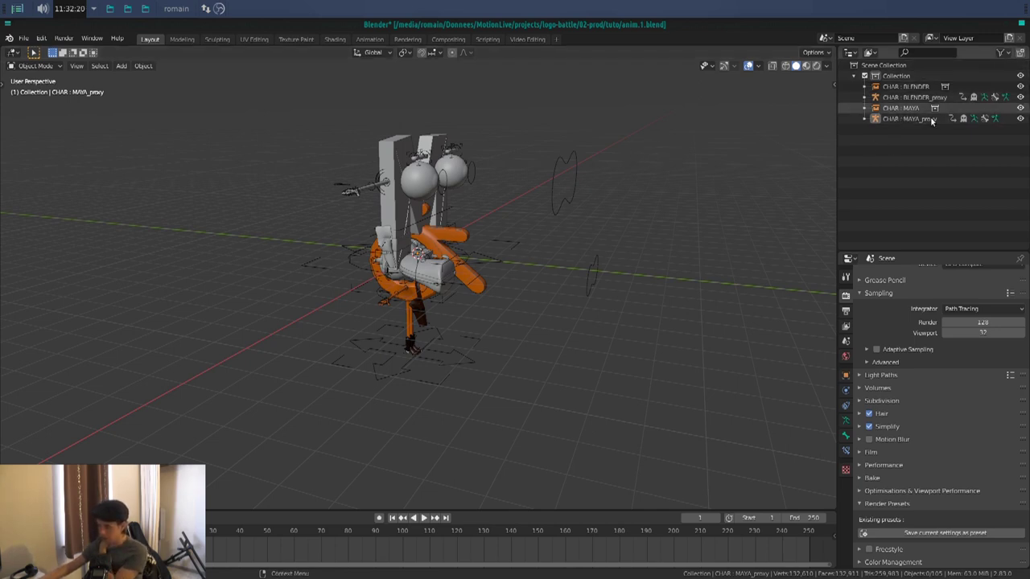
# Enable outliner selectability, select CHAR : MAYA_proxy and move it horizontally aside
pyautogui.click(1002, 52)
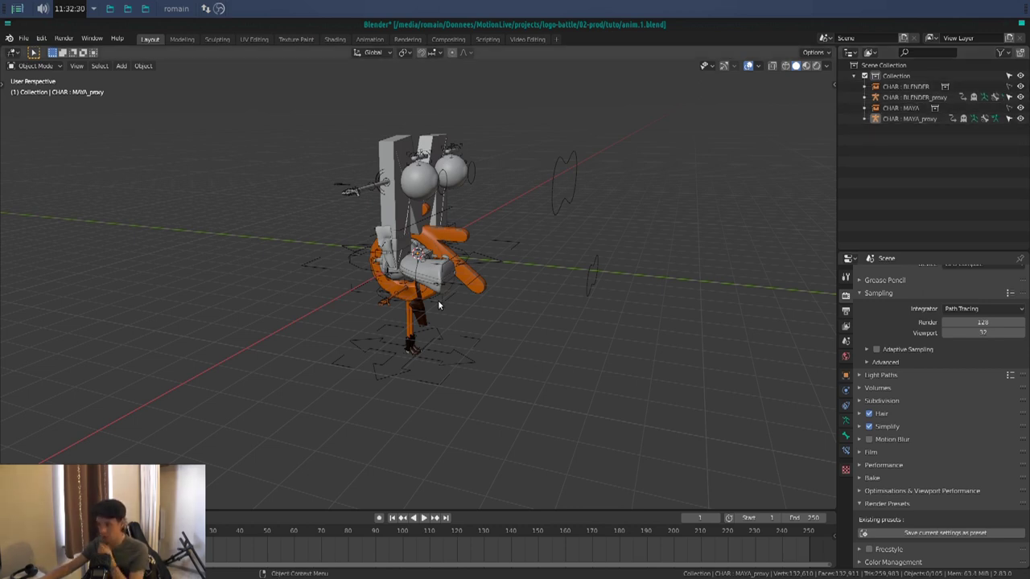
pyautogui.click(469, 287)
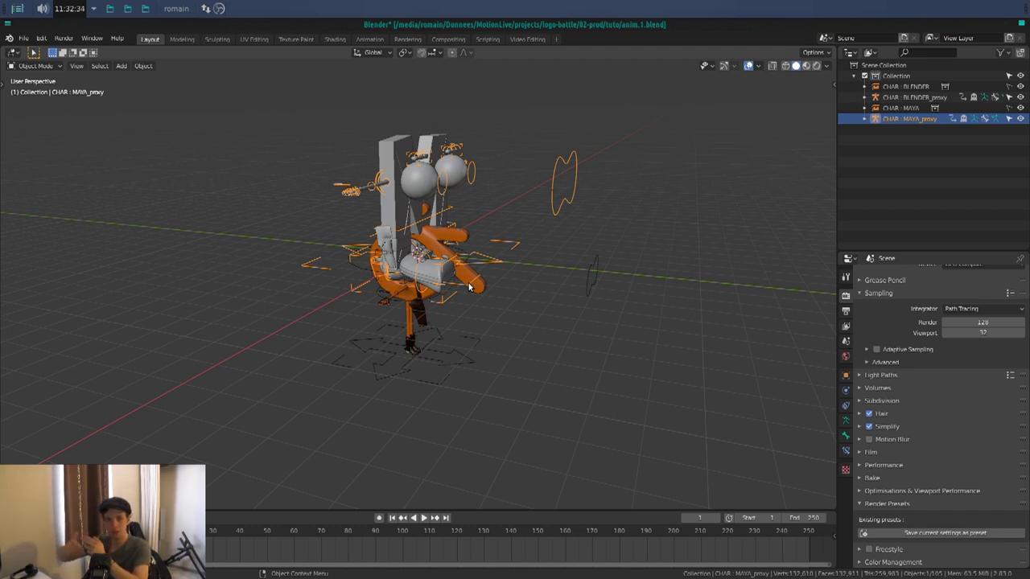
pyautogui.click(470, 359)
pyautogui.click(454, 292)
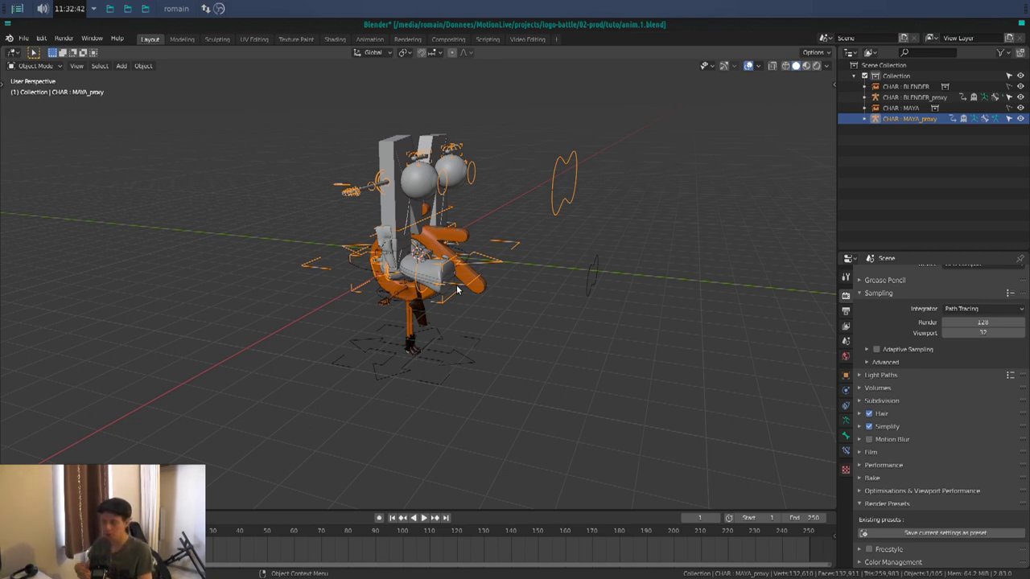
pyautogui.moveTo(498, 350)
pyautogui.keyDown('ctrl'); pyautogui.mouseDown(button='middle')
pyautogui.moveTo(451, 347)
pyautogui.moveTo(523, 324)
pyautogui.mouseUp(button='middle'); pyautogui.keyUp('ctrl')
pyautogui.scroll(-3, 475, 341)
pyautogui.press('g')
pyautogui.hotkey('shift', 'z')
# Confirm the MAYA proxy's placement, then select BLENDER_proxy, shift it vertically and rotate it about Z
pyautogui.click(64, 269)
pyautogui.click(429, 354)
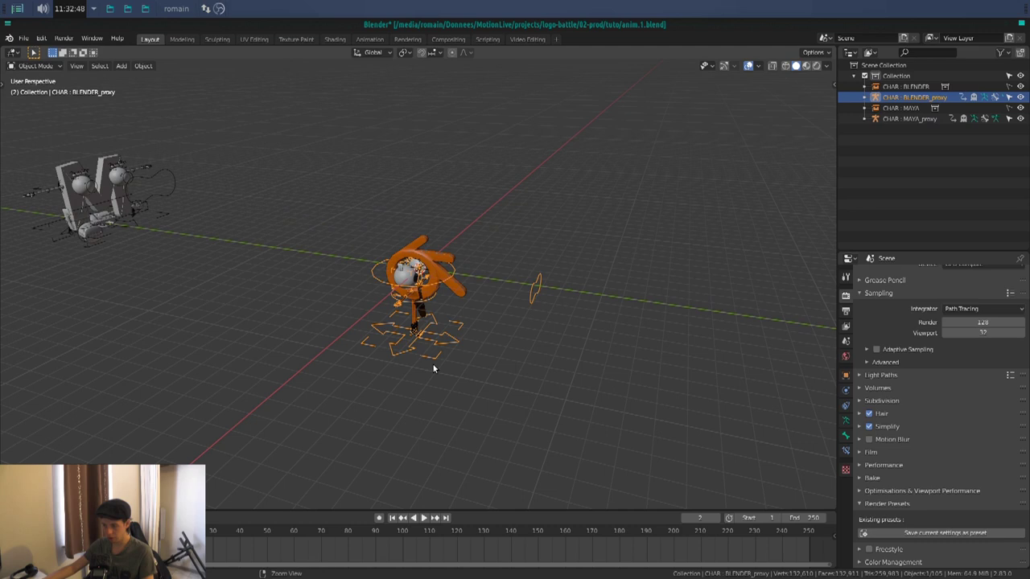
pyautogui.moveTo(432, 363); pyautogui.dragTo(453, 344, button='middle')
pyautogui.press('g')
pyautogui.press('z')
pyautogui.click(449, 271)
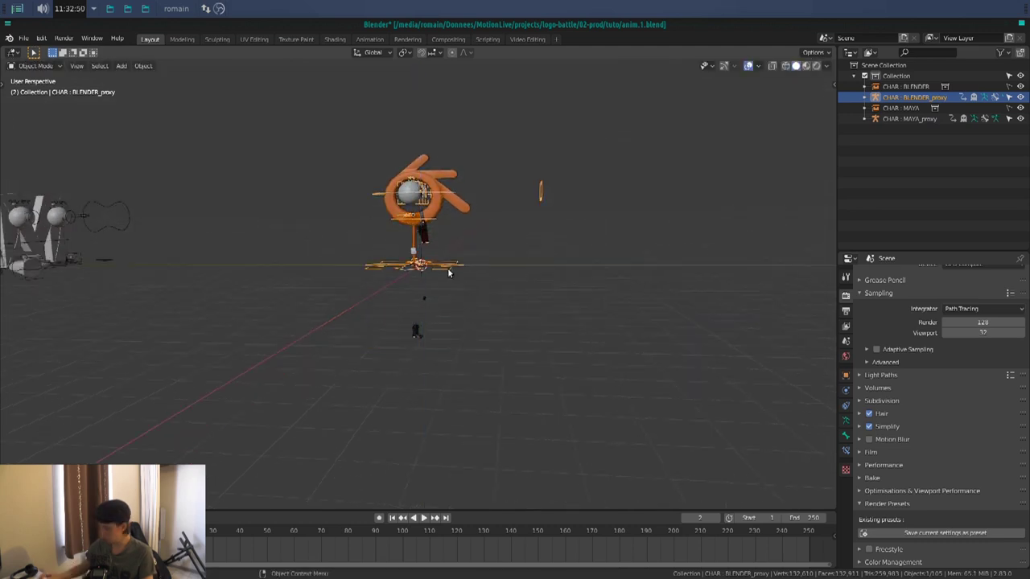
pyautogui.press('r')
pyautogui.press('z')
pyautogui.click(306, 195)
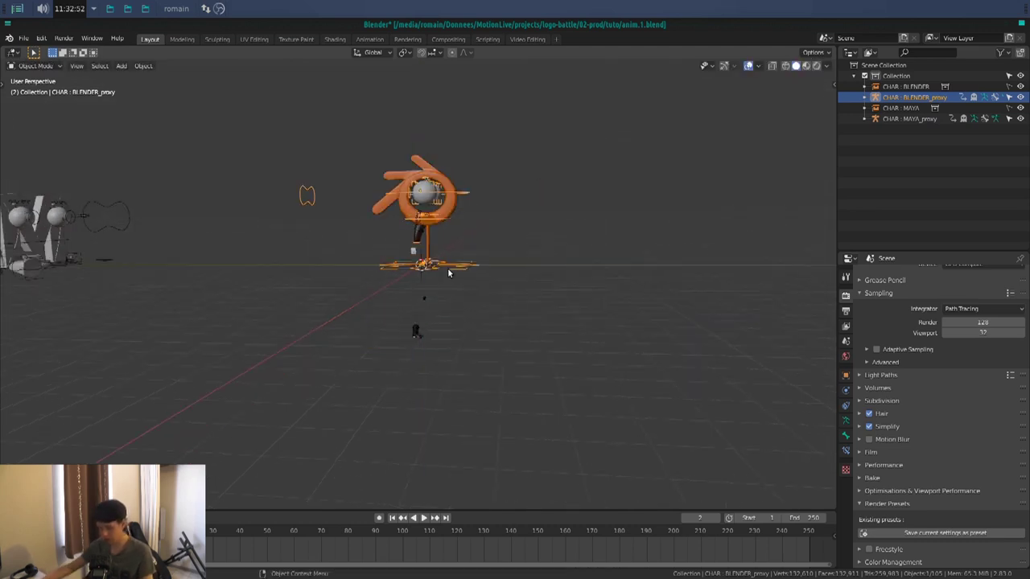
# Move the BLENDER proxy along X, then undo to put it back at the origin
pyautogui.press('g')
pyautogui.press('x')
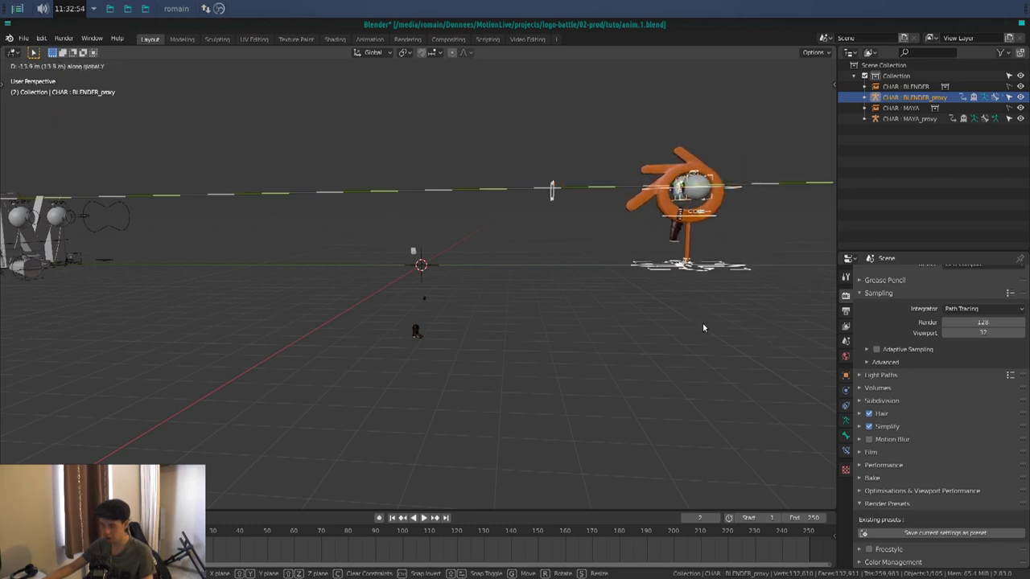
pyautogui.click(702, 323)
pyautogui.scroll(-3, 548, 300)
pyautogui.moveTo(548, 300)
pyautogui.mouseDown(button='middle')
pyautogui.moveTo(561, 305)
pyautogui.moveTo(531, 349)
pyautogui.moveTo(494, 335)
pyautogui.moveTo(552, 343)
pyautogui.moveTo(536, 347)
pyautogui.mouseUp(button='middle')
pyautogui.scroll(4, 494, 335)
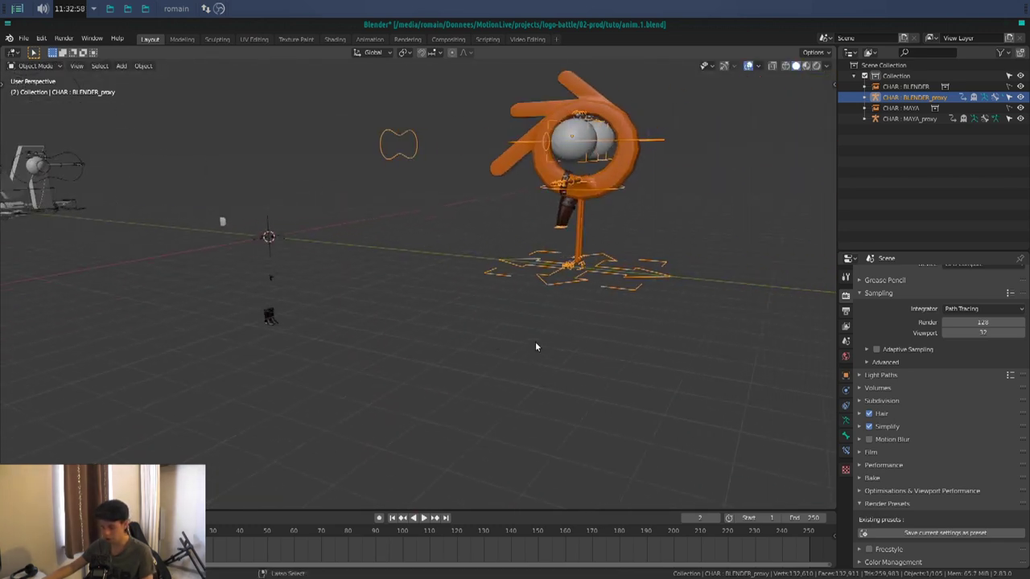
pyautogui.hotkey('ctrl', 'z')
pyautogui.hotkey('ctrl', 'z')
pyautogui.moveTo(472, 336)
pyautogui.mouseDown(button='middle')
pyautogui.moveTo(486, 338)
pyautogui.moveTo(374, 345)
pyautogui.mouseUp(button='middle')
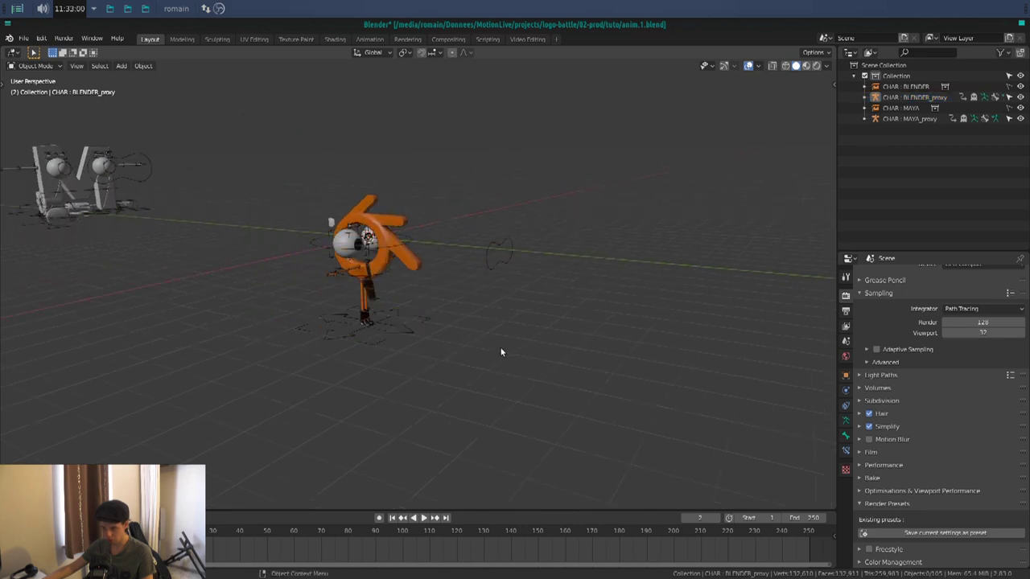
# Put the BLENDER rig in Pose Mode and select its root All bone, cancelling trial vertical moves
pyautogui.hotkey('ctrl', 'Tab')
pyautogui.click(374, 342)
pyautogui.press('g')
pyautogui.press('z')
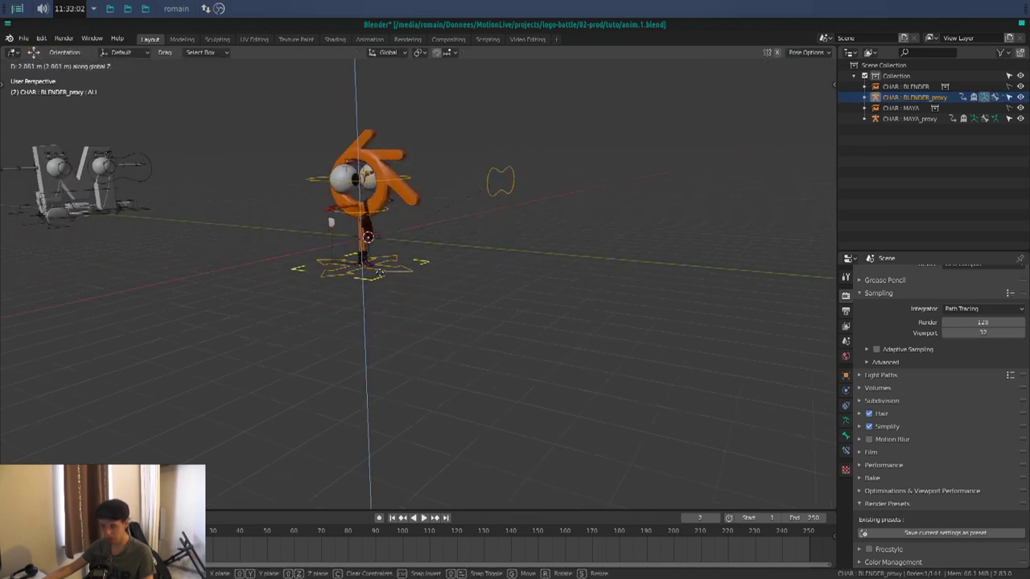
pyautogui.rightClick(358, 273)
pyautogui.moveTo(359, 273)
pyautogui.keyDown('ctrl'); pyautogui.mouseDown(button='middle')
pyautogui.moveTo(483, 346)
pyautogui.moveTo(516, 176)
pyautogui.mouseUp(button='middle'); pyautogui.keyUp('ctrl')
pyautogui.press('g')
pyautogui.press('z')
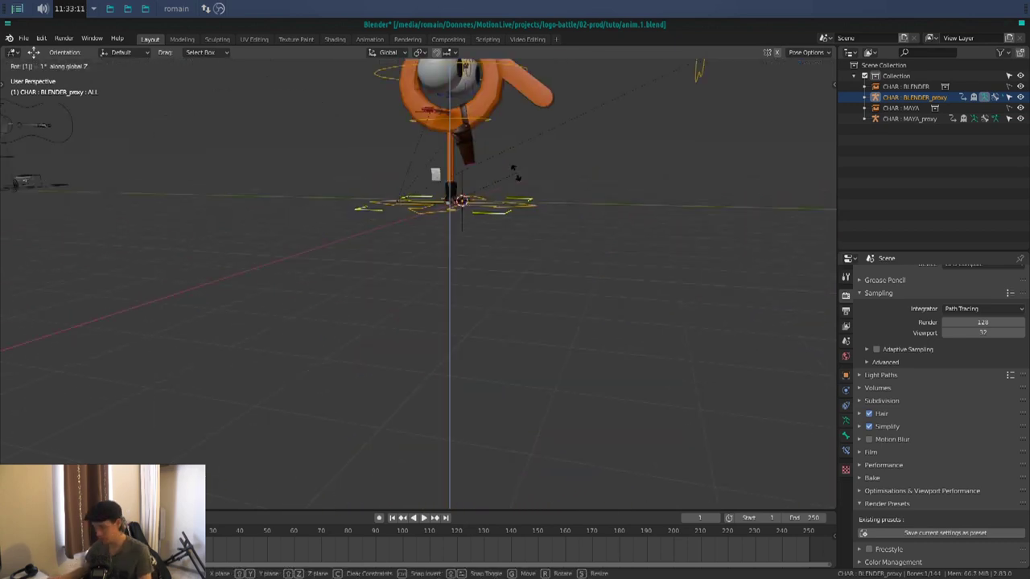
pyautogui.rightClick(515, 172)
pyautogui.scroll(-3, 518, 204)
# Move the All bone far along Y, return to Object Mode and frame both characters
pyautogui.press('g')
pyautogui.press('y')
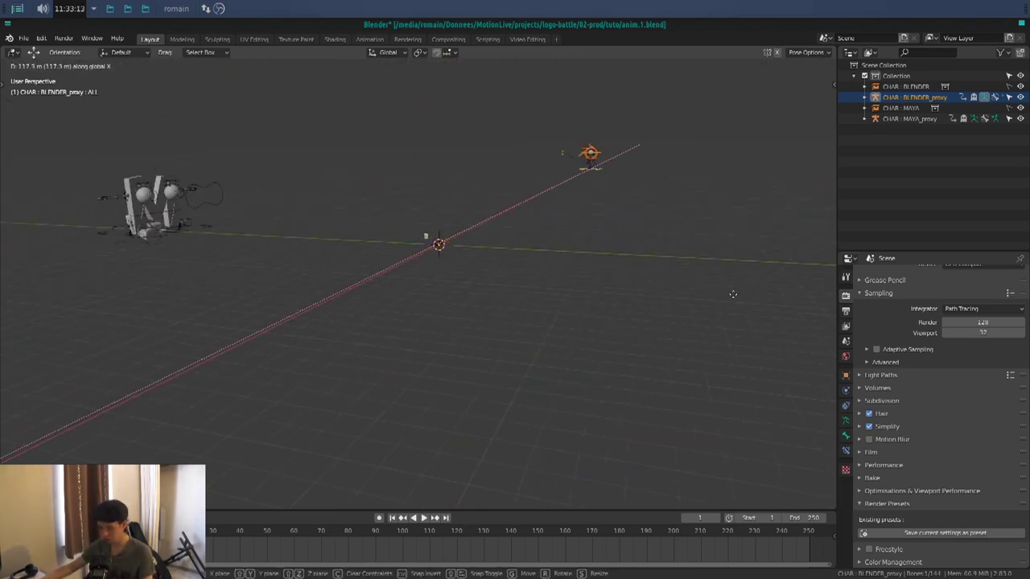
pyautogui.click(32, 316)
pyautogui.moveTo(36, 315)
pyautogui.mouseDown(button='middle')
pyautogui.moveTo(284, 363)
pyautogui.moveTo(406, 353)
pyautogui.moveTo(404, 366)
pyautogui.mouseUp(button='middle')
pyautogui.hotkey('ctrl', 'Tab')
pyautogui.press('Home')
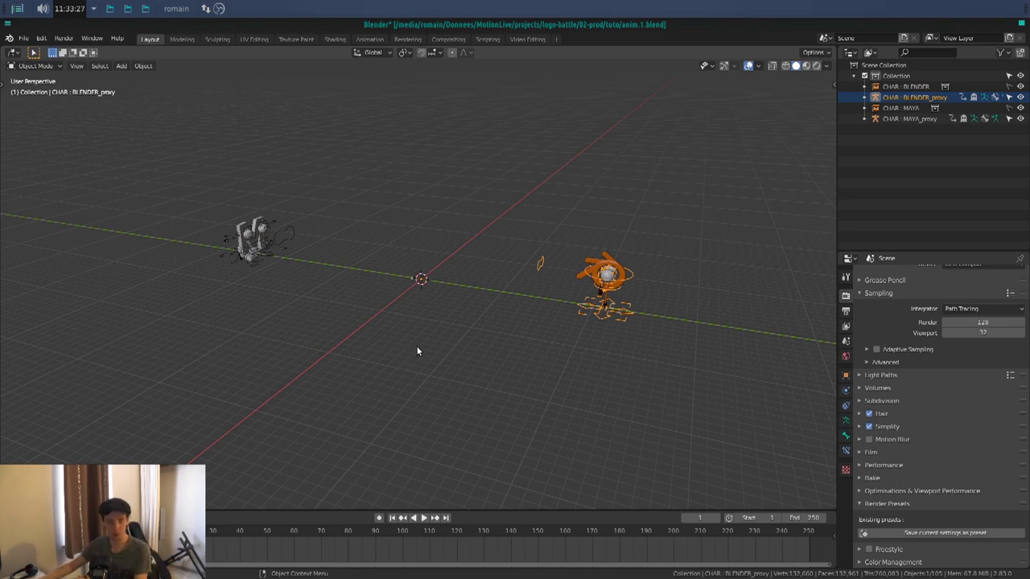
# Select the CHAR : MAYA_proxy rig, enter Pose Mode and select its gun-all bone
pyautogui.moveTo(417, 352); pyautogui.dragTo(463, 325, button='middle')
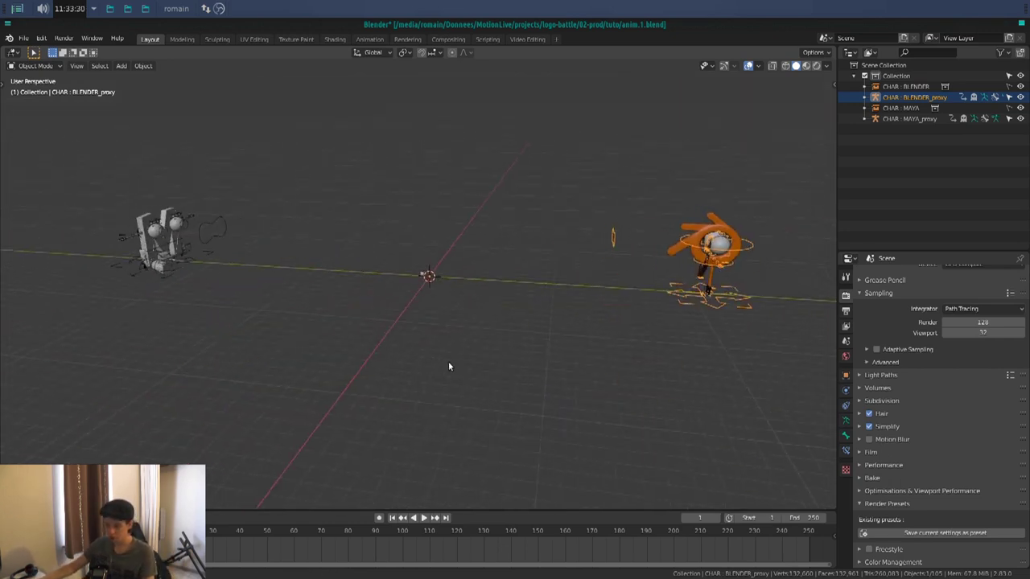
pyautogui.moveTo(187, 276); pyautogui.dragTo(577, 354, button='middle')
pyautogui.scroll(3, 410, 335)
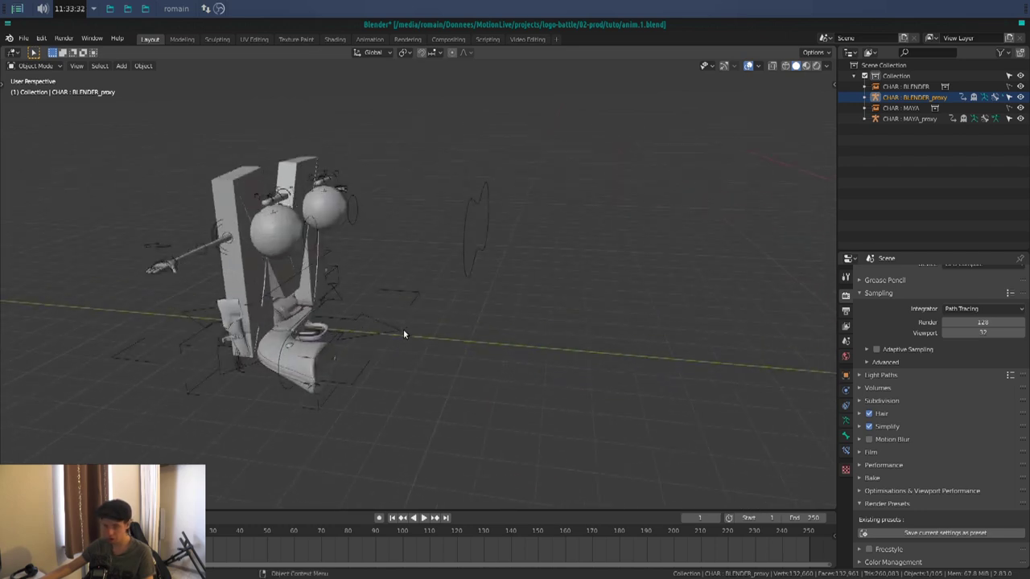
pyautogui.moveTo(410, 336); pyautogui.dragTo(405, 361, button='middle')
pyautogui.click(391, 344)
pyautogui.hotkey('ctrl', 'Tab')
pyautogui.click(349, 329)
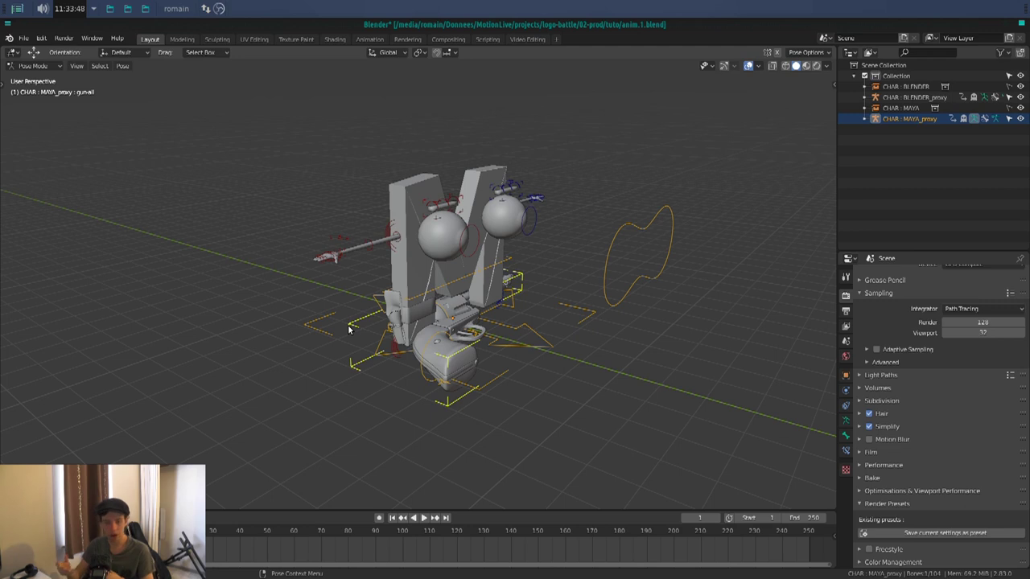
# Play and stop the gun animation, then show the rig's Armature Data settings
pyautogui.press('r')
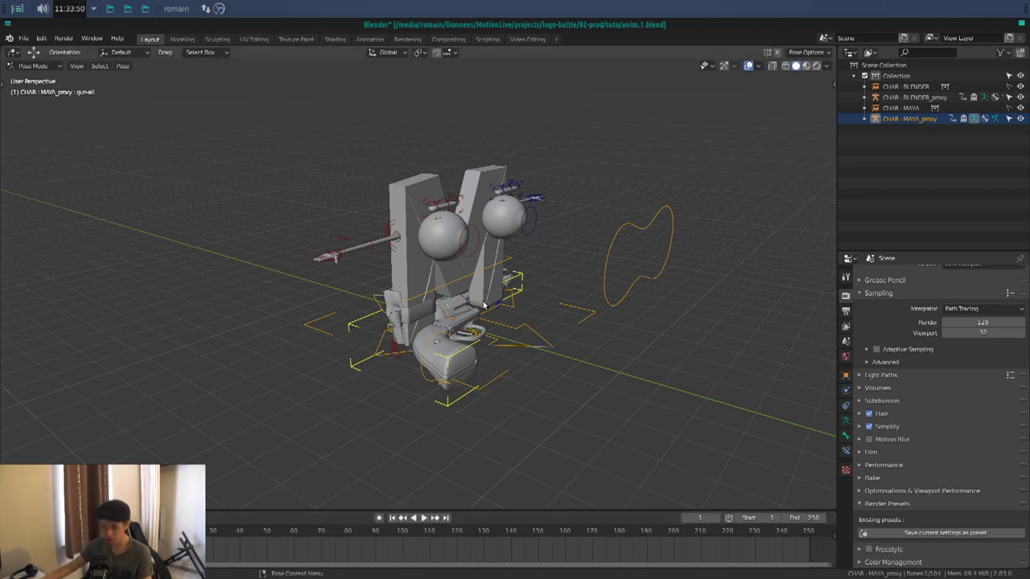
pyautogui.press('space')
pyautogui.press('Escape')
pyautogui.moveTo(506, 346)
pyautogui.mouseDown(button='middle')
pyautogui.moveTo(503, 354)
pyautogui.moveTo(542, 340)
pyautogui.mouseUp(button='middle')
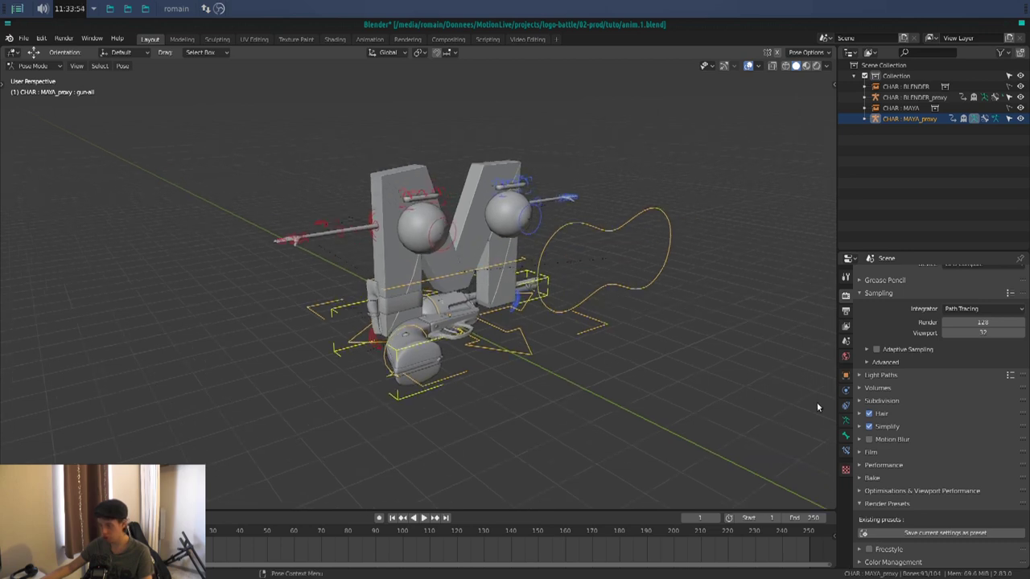
pyautogui.click(847, 422)
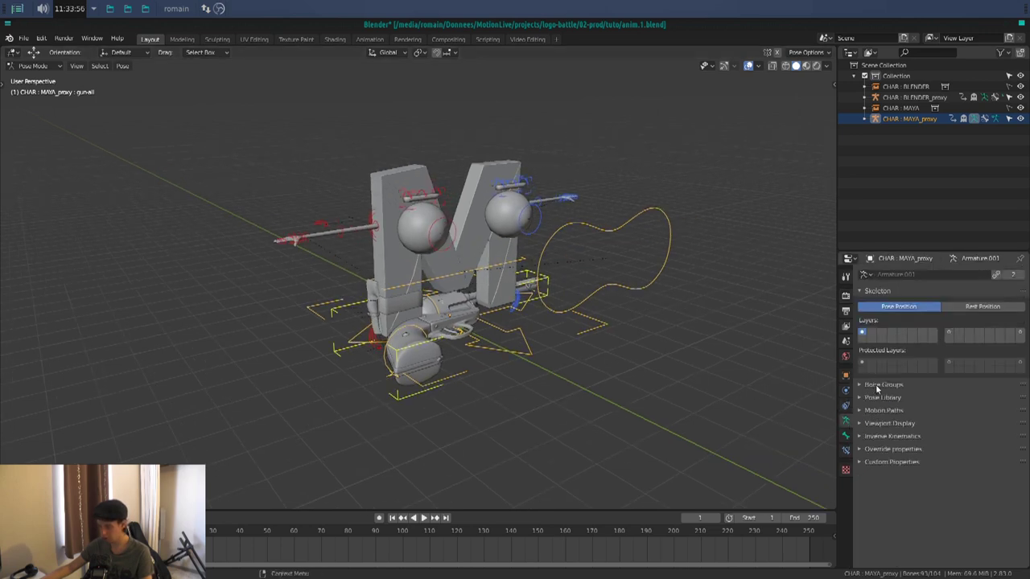
# Assign Maya-poseLib as the MAYA_proxy pose library and apply its default pose
pyautogui.click(884, 397)
pyautogui.click(865, 413)
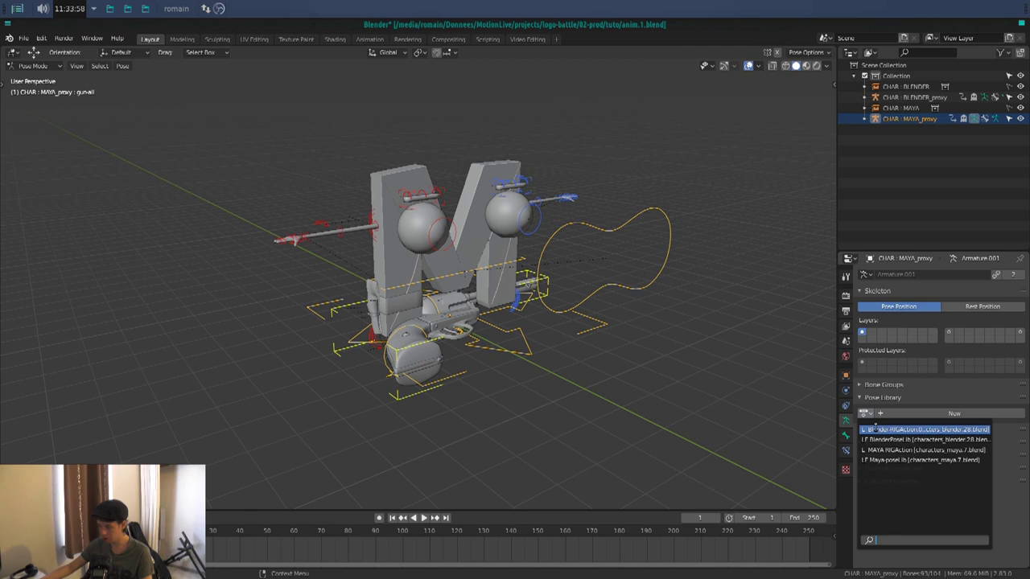
pyautogui.click(916, 450)
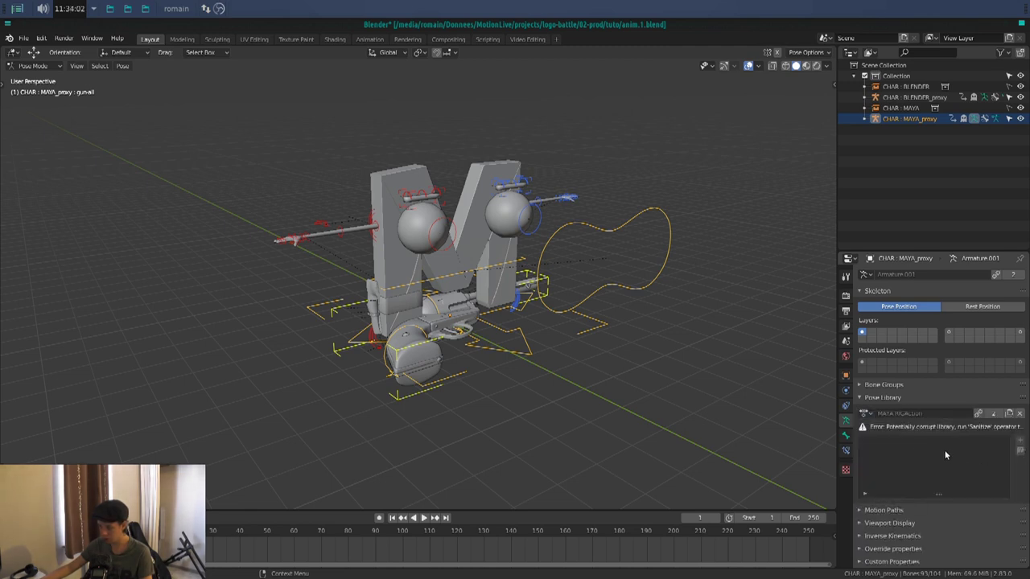
pyautogui.click(869, 415)
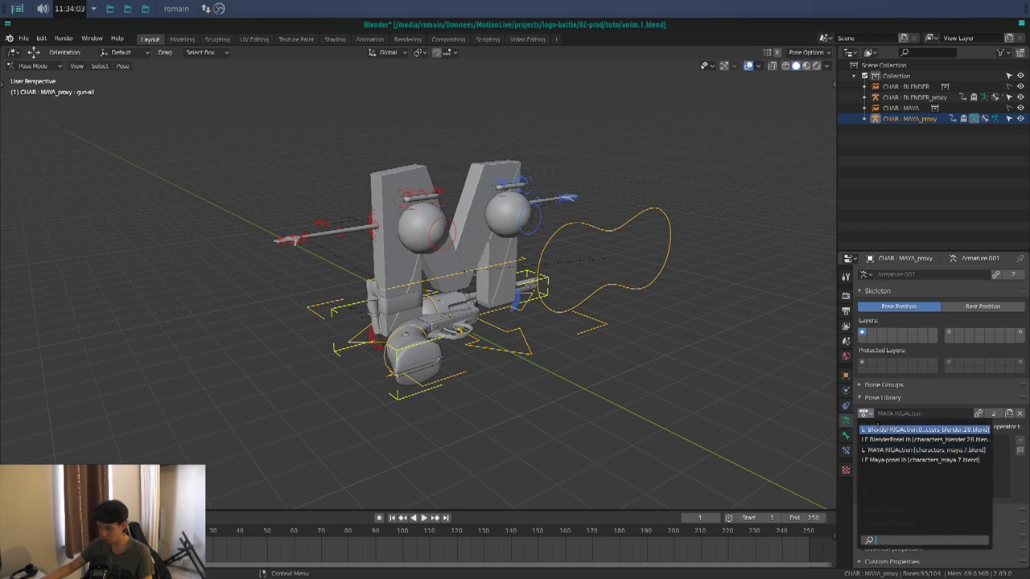
pyautogui.click(885, 462)
pyautogui.click(885, 440)
pyautogui.click(919, 430)
pyautogui.click(1020, 449)
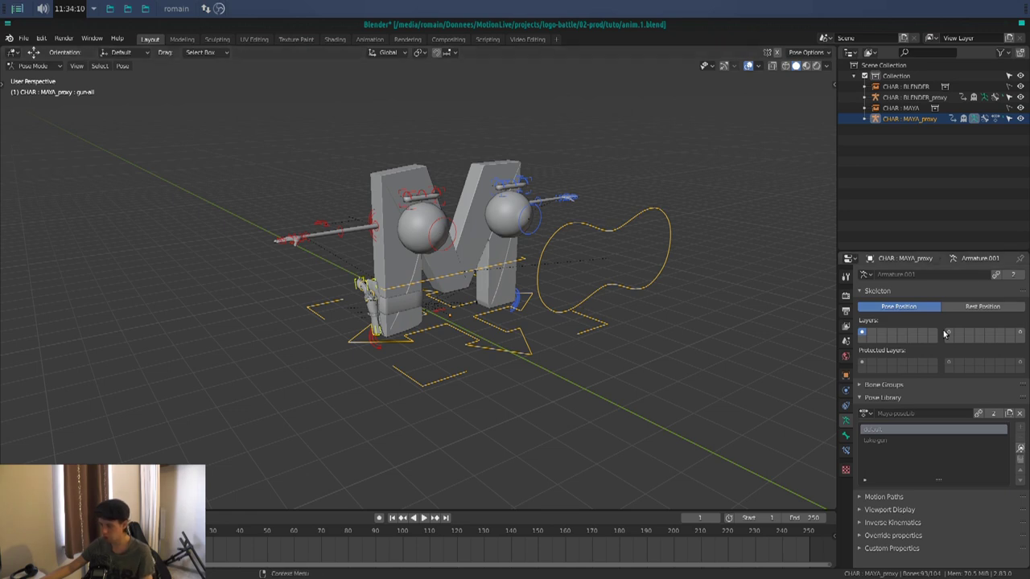
# Toggle extra bone layers on and off, return to Object Mode and select BLENDER_proxy
pyautogui.keyDown('shift'); pyautogui.click(952, 334); pyautogui.keyUp('shift')
pyautogui.keyDown('shift'); pyautogui.click(1020, 334); pyautogui.keyUp('shift')
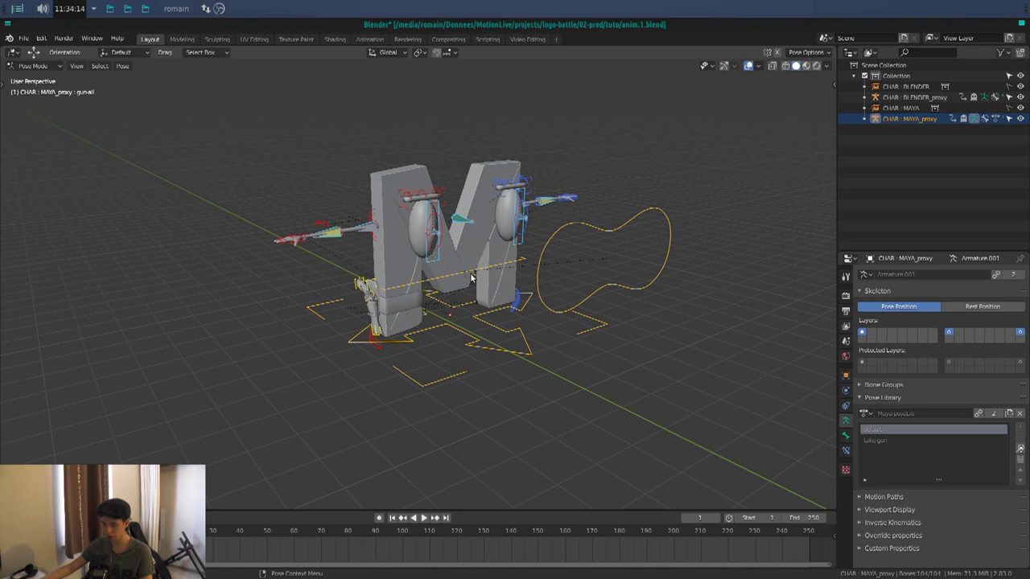
pyautogui.moveTo(471, 277); pyautogui.dragTo(604, 304, button='middle')
pyautogui.click(859, 331)
pyautogui.hotkey('ctrl', 'Tab')
pyautogui.moveTo(341, 299)
pyautogui.mouseDown(button='middle')
pyautogui.moveTo(120, 300)
pyautogui.moveTo(550, 306)
pyautogui.mouseUp(button='middle')
pyautogui.click(581, 304)
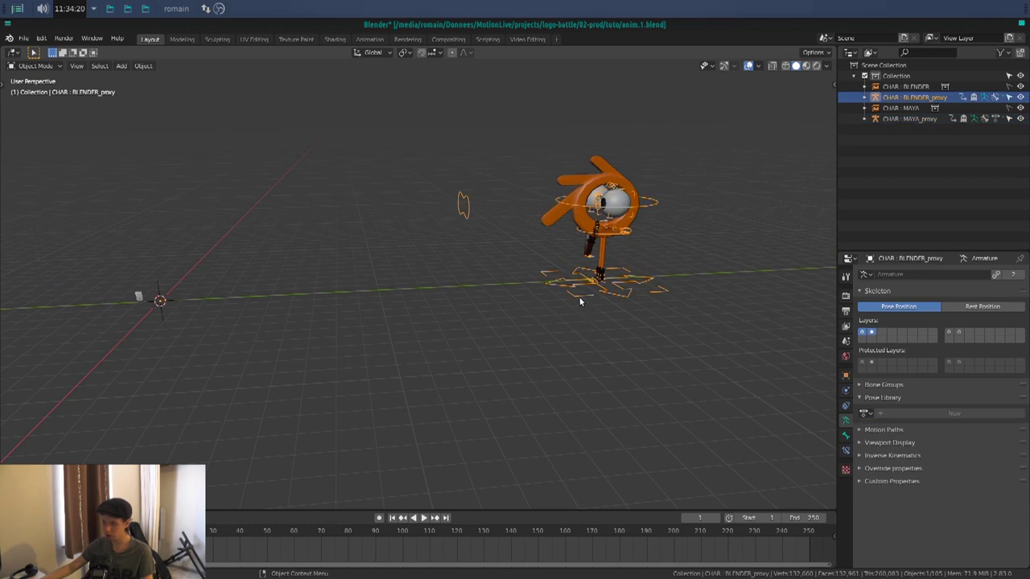
# Set BlenderPoseLib as the BLENDER_proxy pose library and enter Pose Mode
pyautogui.click(865, 413)
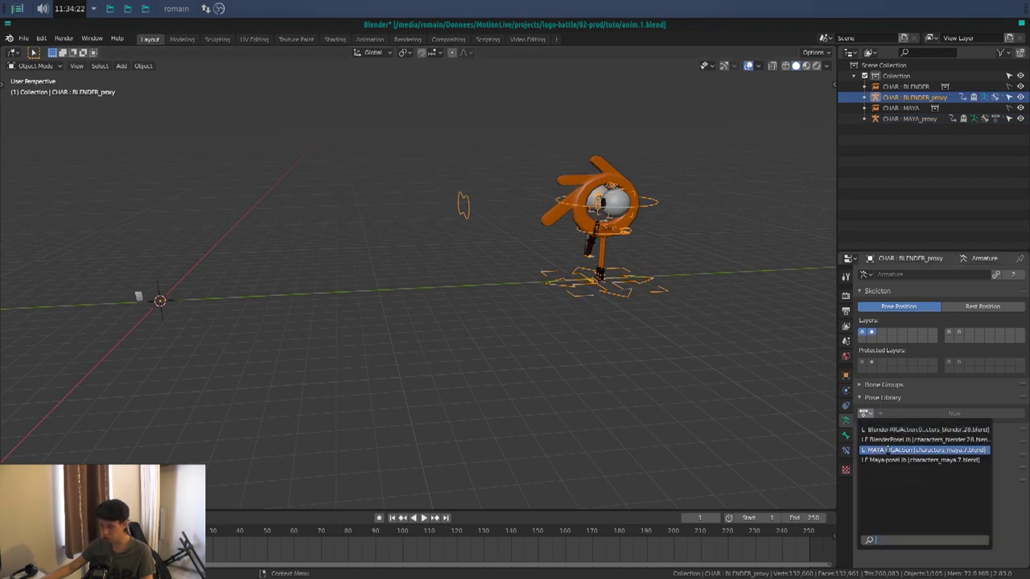
pyautogui.click(898, 432)
pyautogui.click(866, 413)
pyautogui.click(869, 445)
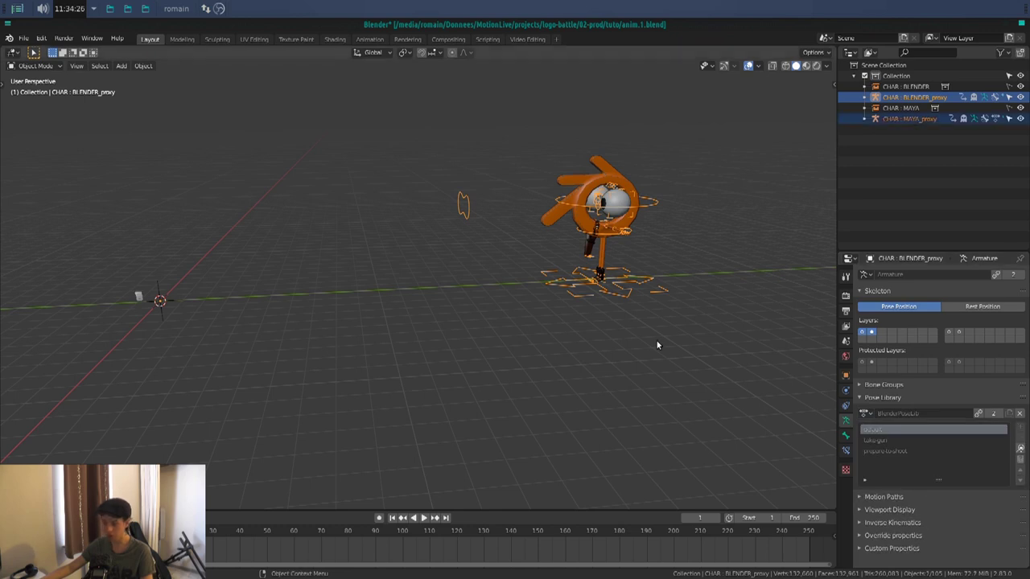
pyautogui.hotkey('ctrl', 'Tab')
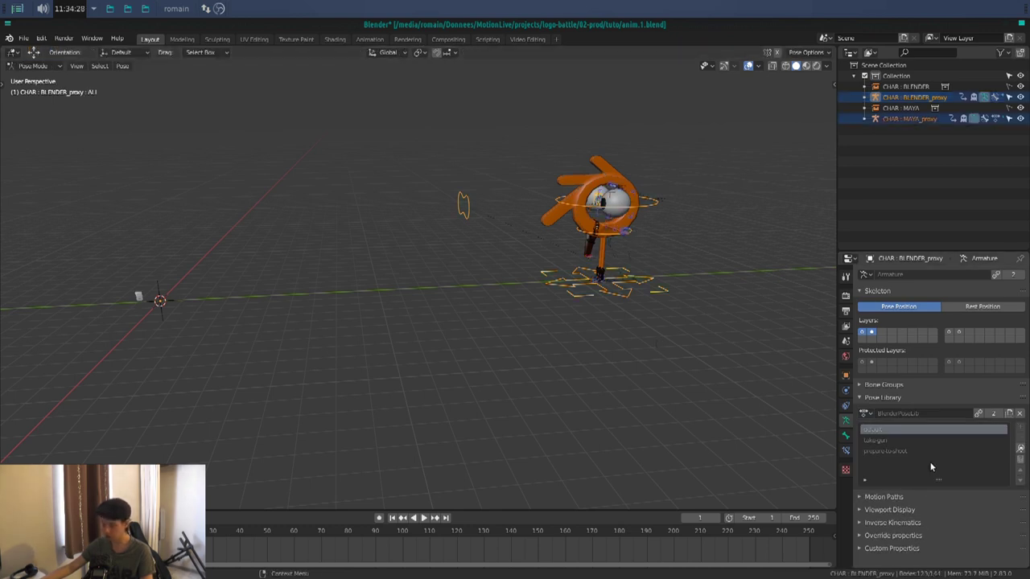
# Show a second bone layer, apply the default pose, and return to Object Mode
pyautogui.click(957, 332)
pyautogui.keyDown('shift'); pyautogui.click(870, 332); pyautogui.keyUp('shift')
pyautogui.keyDown('shift'); pyautogui.click(861, 332); pyautogui.keyUp('shift')
pyautogui.keyDown('shift'); pyautogui.click(949, 332); pyautogui.keyUp('shift')
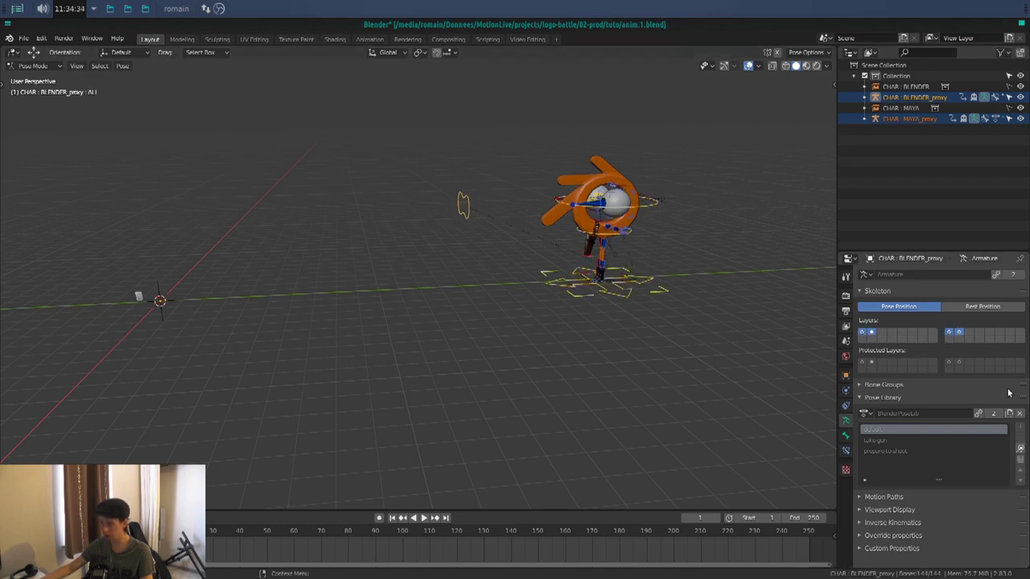
pyautogui.click(1020, 447)
pyautogui.press('KP_Decimal')
pyautogui.moveTo(526, 287)
pyautogui.mouseDown(button='middle')
pyautogui.moveTo(487, 305)
pyautogui.moveTo(406, 298)
pyautogui.mouseUp(button='middle')
pyautogui.hotkey('ctrl', 'Tab')
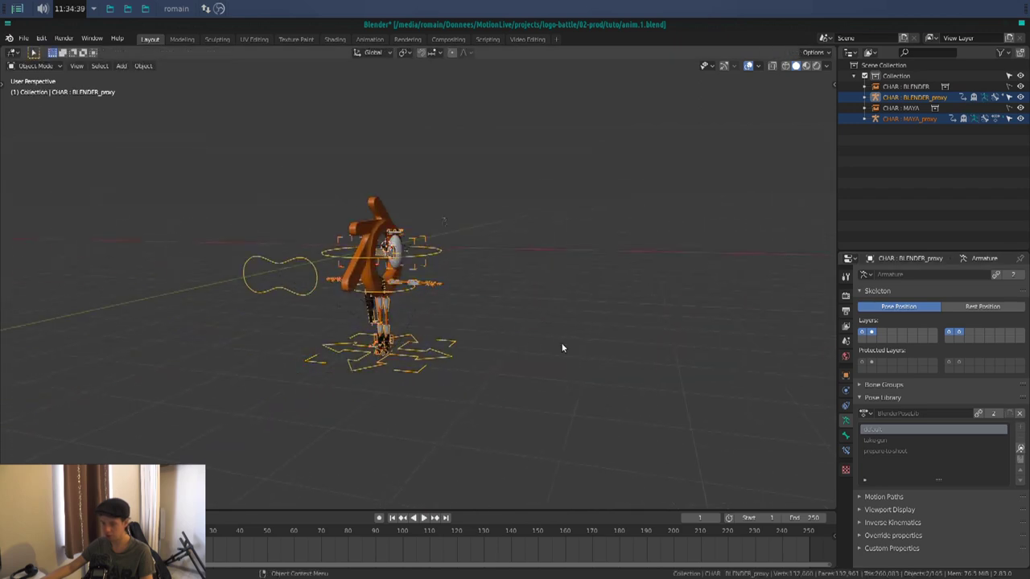
# Save anim.1.blend, then select the Blender character rig and enter Pose Mode
pyautogui.moveTo(561, 346); pyautogui.dragTo(532, 339, button='middle')
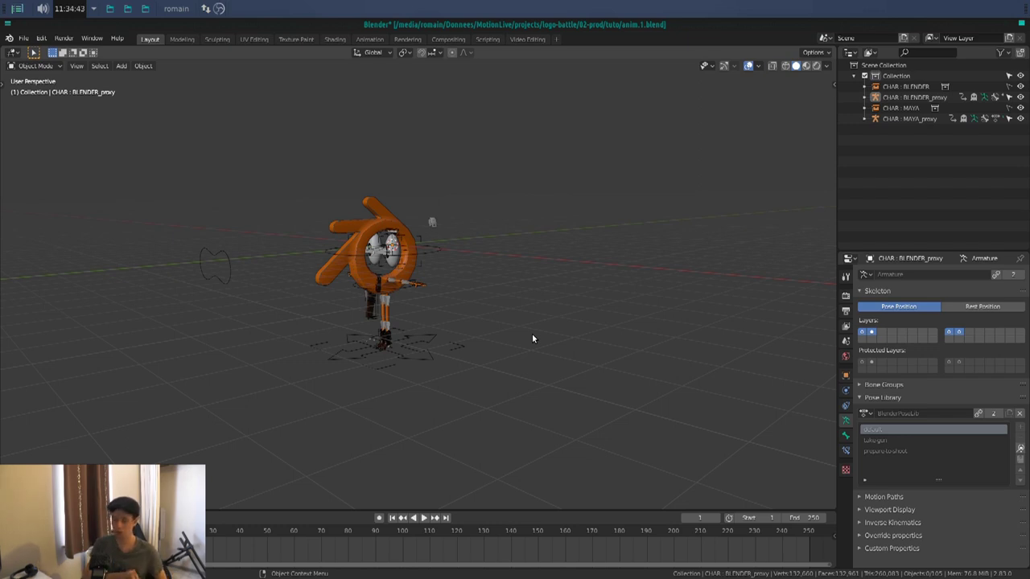
pyautogui.hotkey('ctrl', 's')
pyautogui.moveTo(430, 251)
pyautogui.mouseDown(button='middle')
pyautogui.moveTo(488, 278)
pyautogui.moveTo(487, 361)
pyautogui.mouseUp(button='middle')
pyautogui.click(487, 361)
pyautogui.hotkey('ctrl', 'Tab')
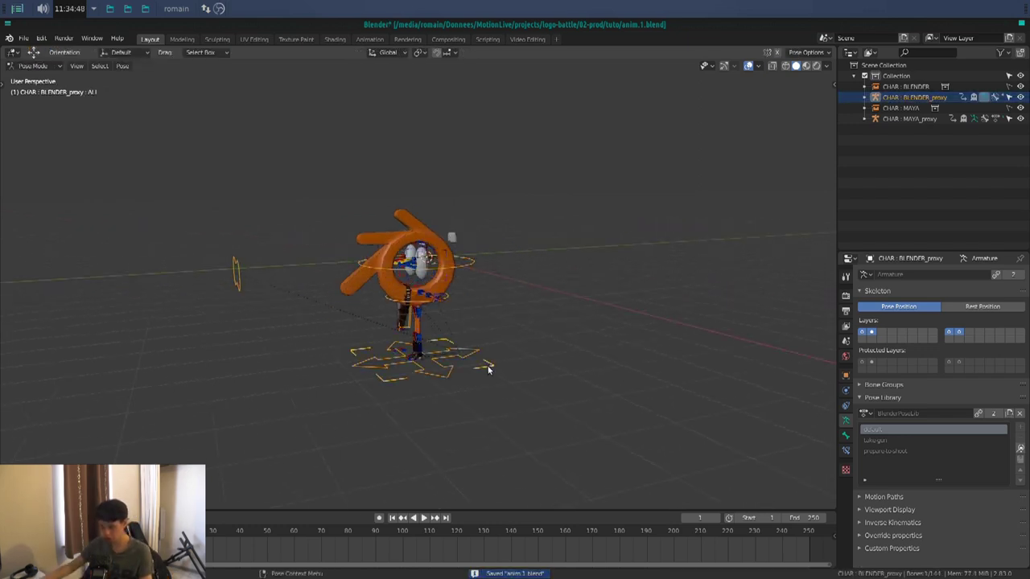
# Move the Blender rig away from the Maya character, return to Object Mode and switch to the character files
pyautogui.press('g')
pyautogui.press('z')
pyautogui.rightClick(466, 338)
pyautogui.moveTo(466, 338); pyautogui.dragTo(506, 363, button='middle')
pyautogui.press('g')
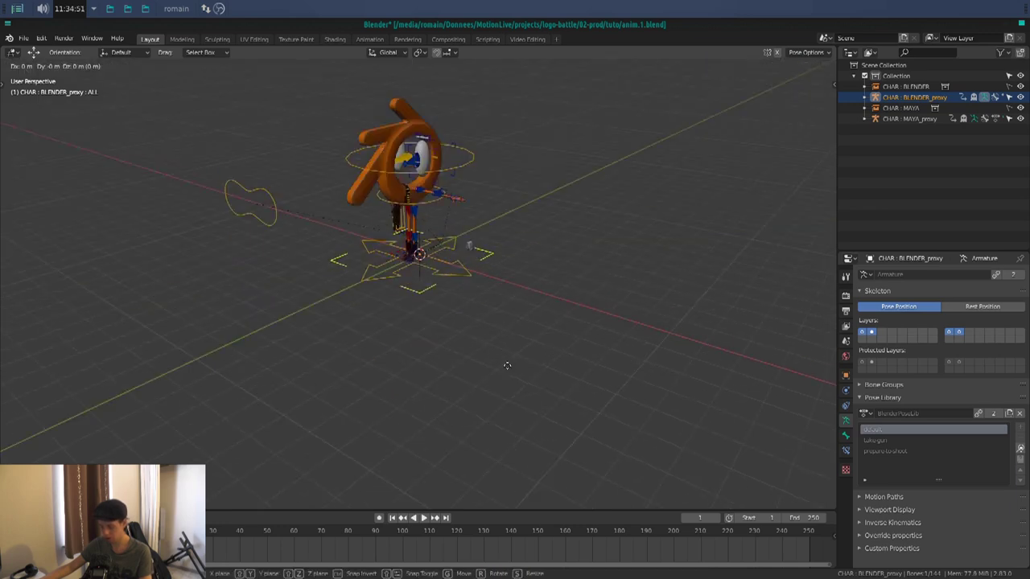
pyautogui.click(752, 232)
pyautogui.hotkey('ctrl', 'Tab')
pyautogui.moveTo(751, 231)
pyautogui.mouseDown(button='middle')
pyautogui.moveTo(474, 294)
pyautogui.moveTo(527, 341)
pyautogui.mouseUp(button='middle')
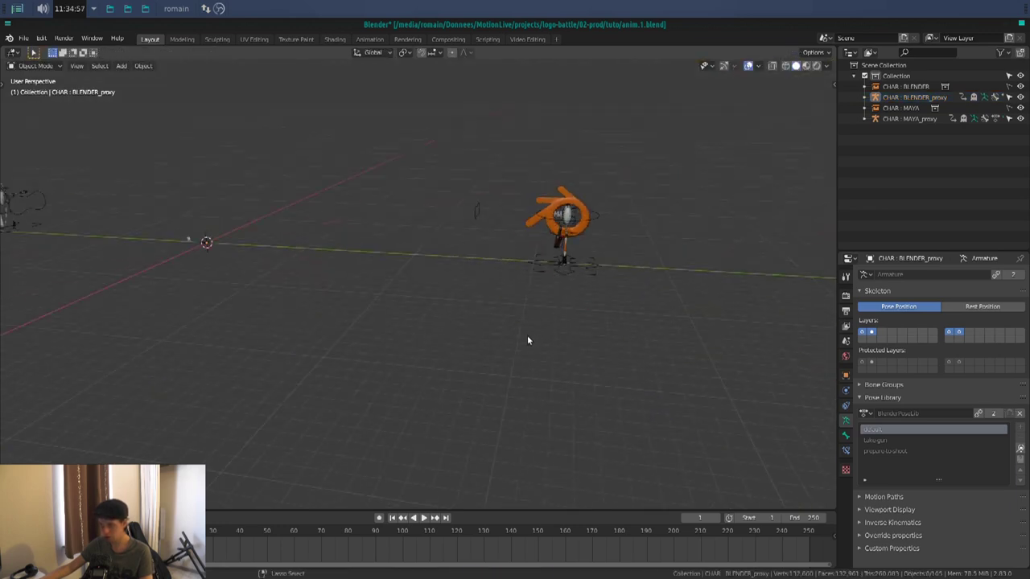
pyautogui.hotkey('ctrl', 'alt', 'Right')
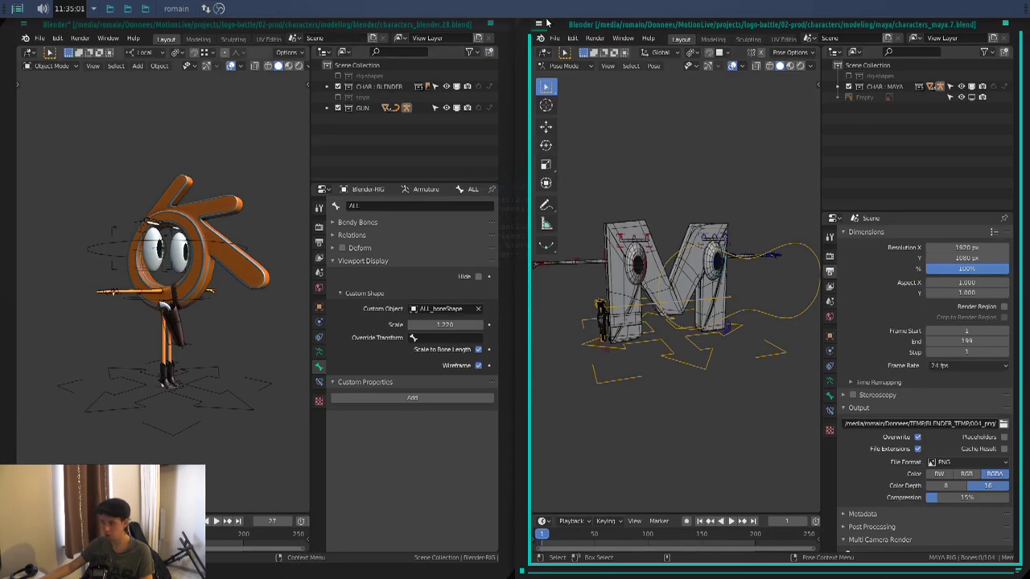
# Maximise the characters_maya window, widen the 3D view and orbit to a near-front view of the M rig
pyautogui.doubleClick(546, 22)
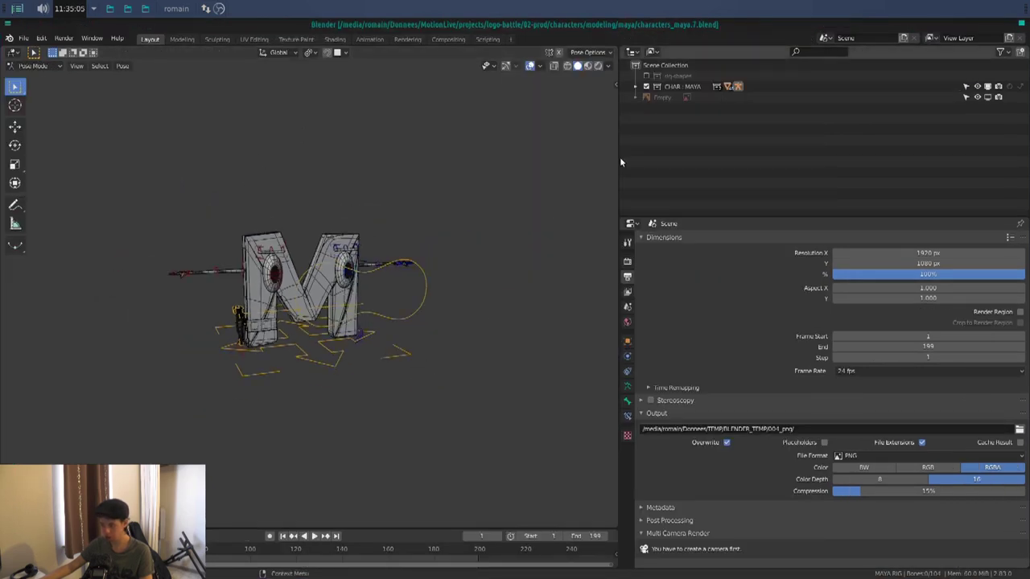
pyautogui.moveTo(618, 158); pyautogui.dragTo(889, 159)
pyautogui.scroll(5, 581, 370)
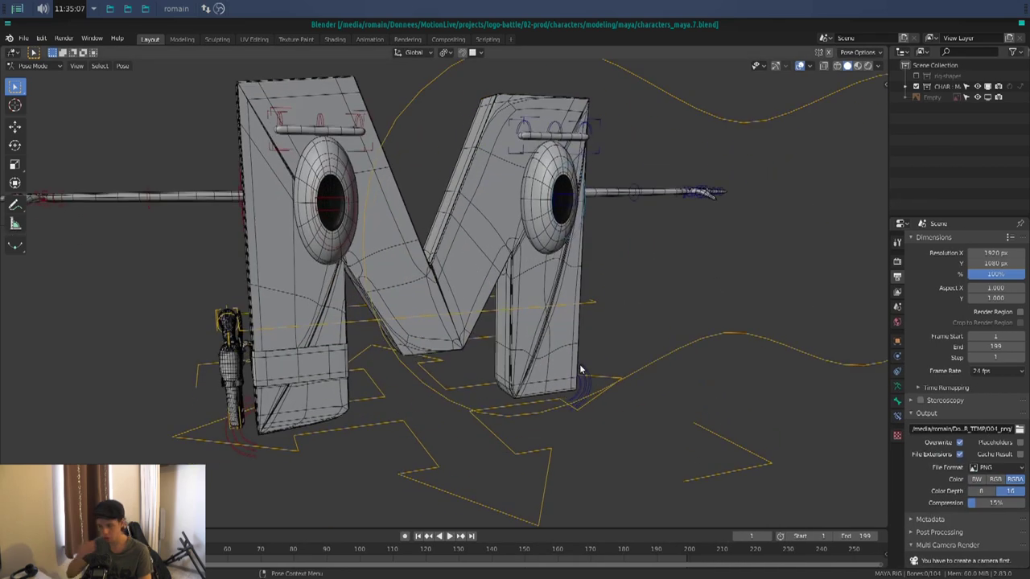
pyautogui.press('KP_0')
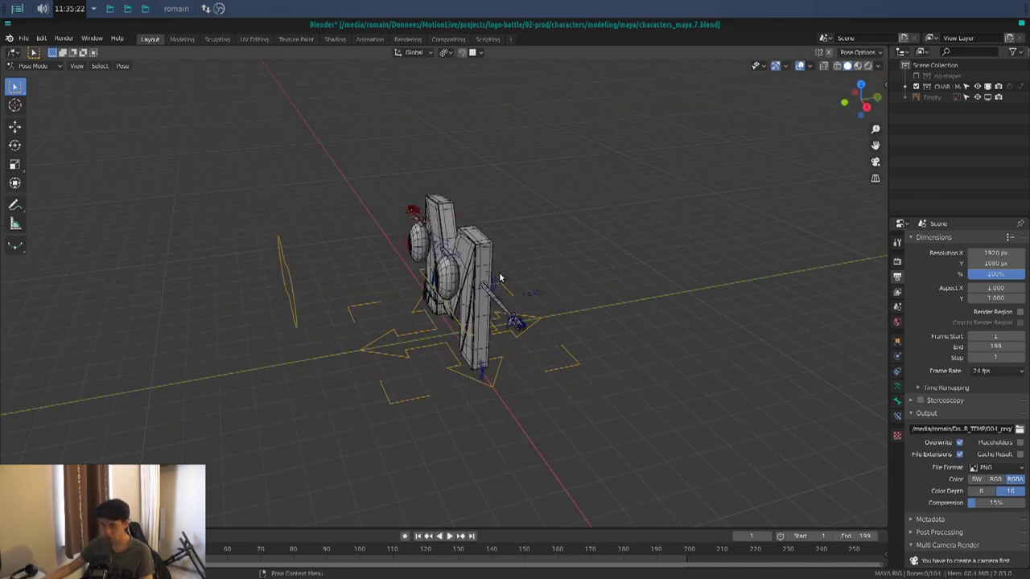
pyautogui.scroll(5, 474, 299)
pyautogui.moveTo(475, 298); pyautogui.dragTo(565, 275, button='middle')
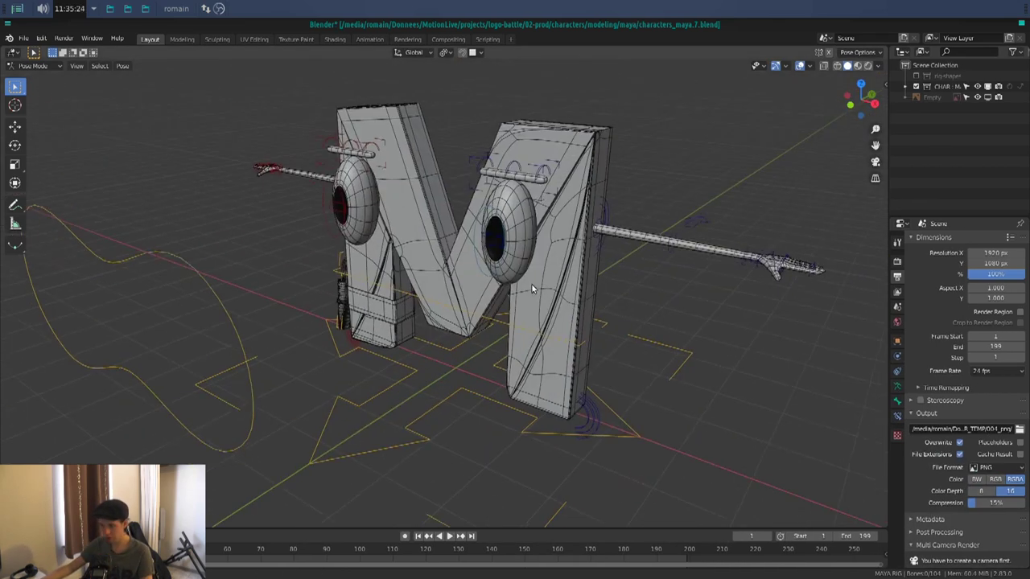
# Rotate the M rig's left eye bone into the new expression, then show the armature settings
pyautogui.hotkey('ctrl', 'z')
pyautogui.hotkey('ctrl', 'shift', 'z')
pyautogui.hotkey('ctrl', 'z')
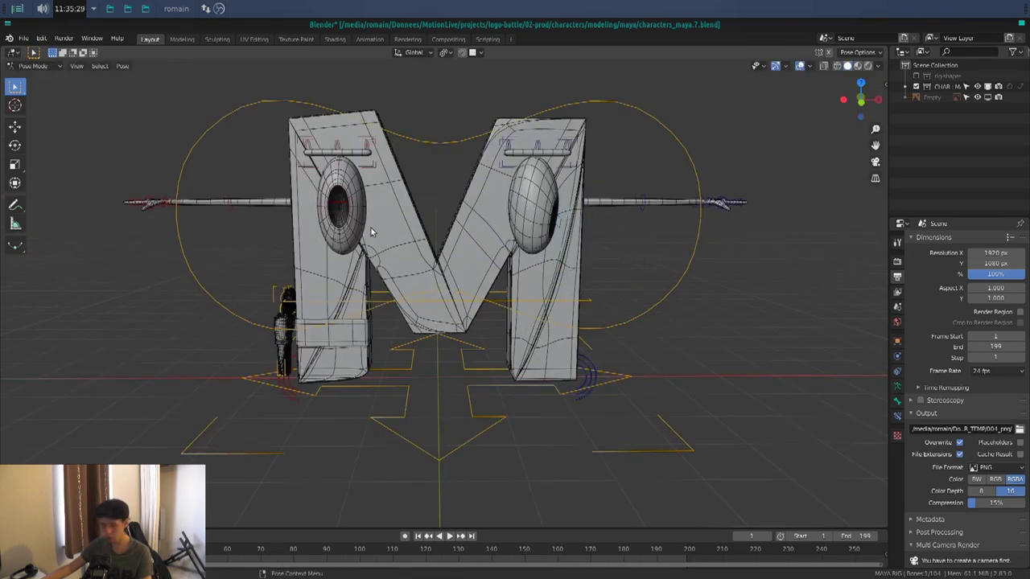
pyautogui.press('r')
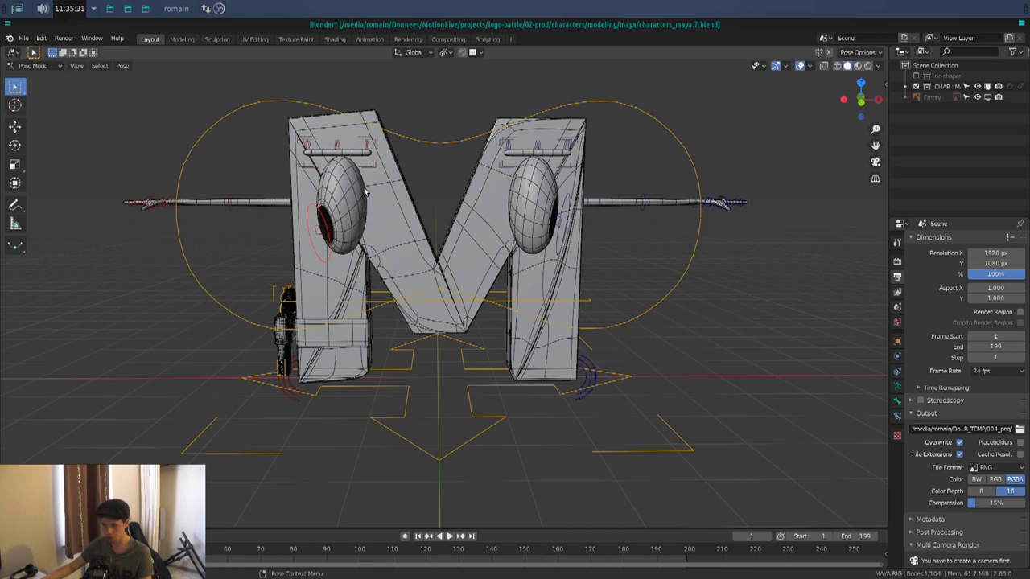
pyautogui.click(334, 126)
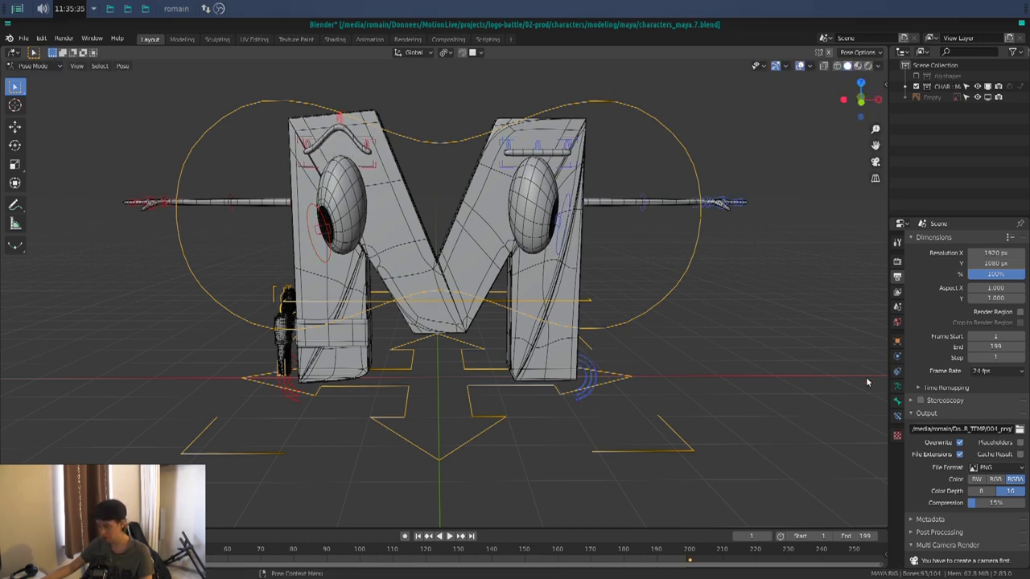
pyautogui.click(897, 387)
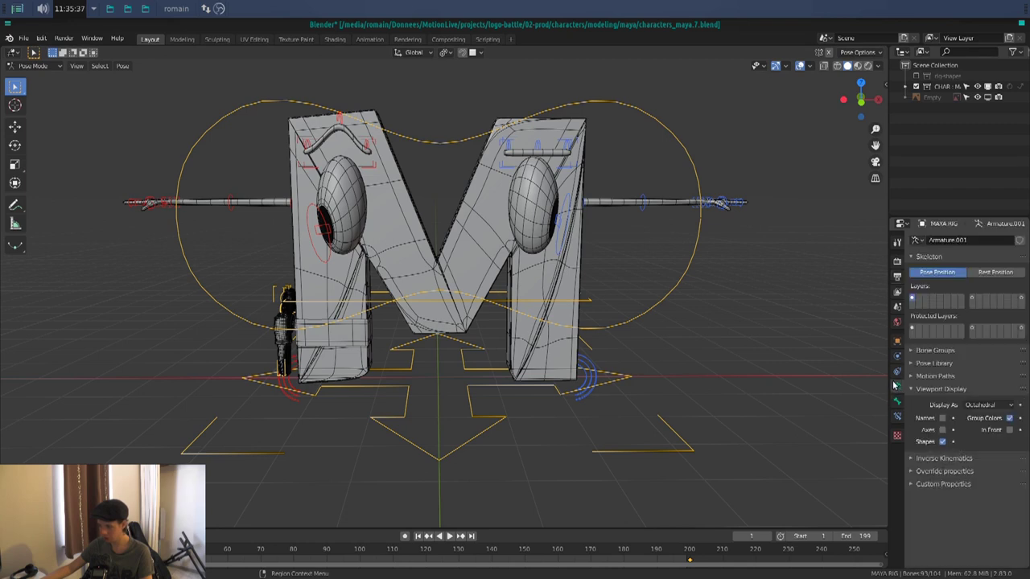
# Widen the Properties editor and collapse the other sections to expand only the Pose Library
pyautogui.moveTo(889, 385); pyautogui.dragTo(792, 386)
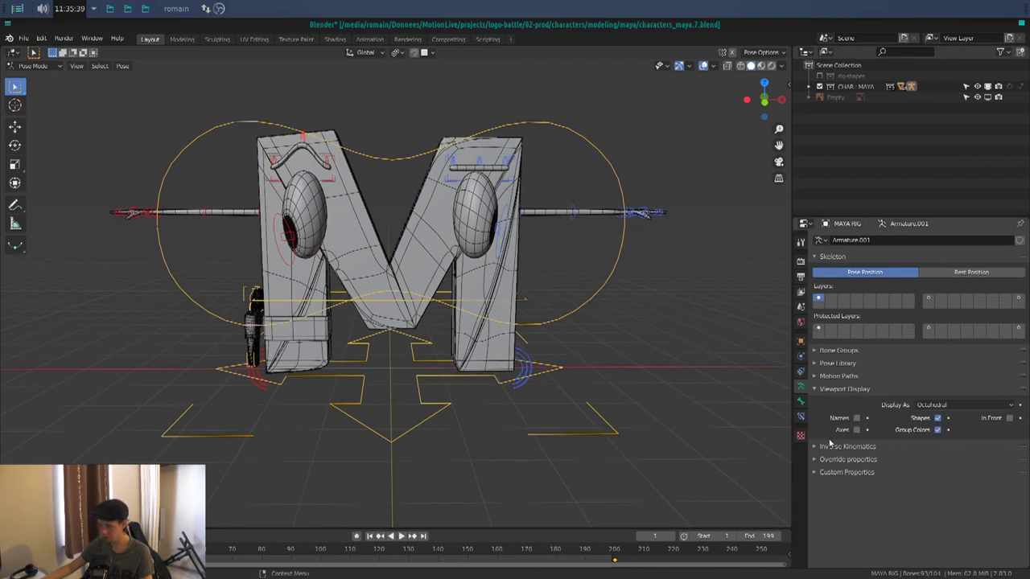
pyautogui.keyDown('ctrl'); pyautogui.click(837, 363); pyautogui.keyUp('ctrl')
pyautogui.click(841, 314)
pyautogui.click(841, 324)
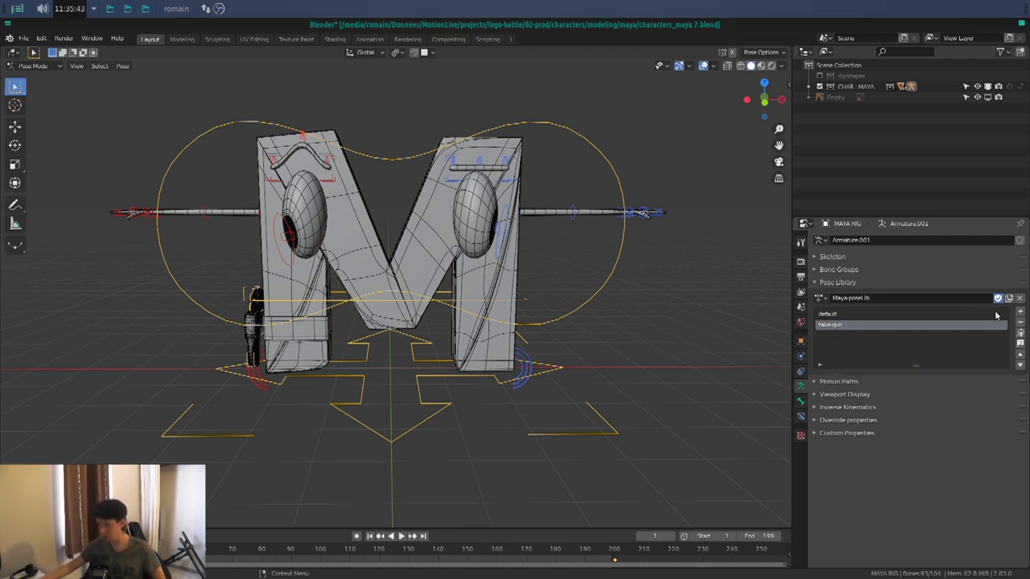
# Add the current pose to the library named 'reset', then apply the take-gun pose
pyautogui.click(1019, 312)
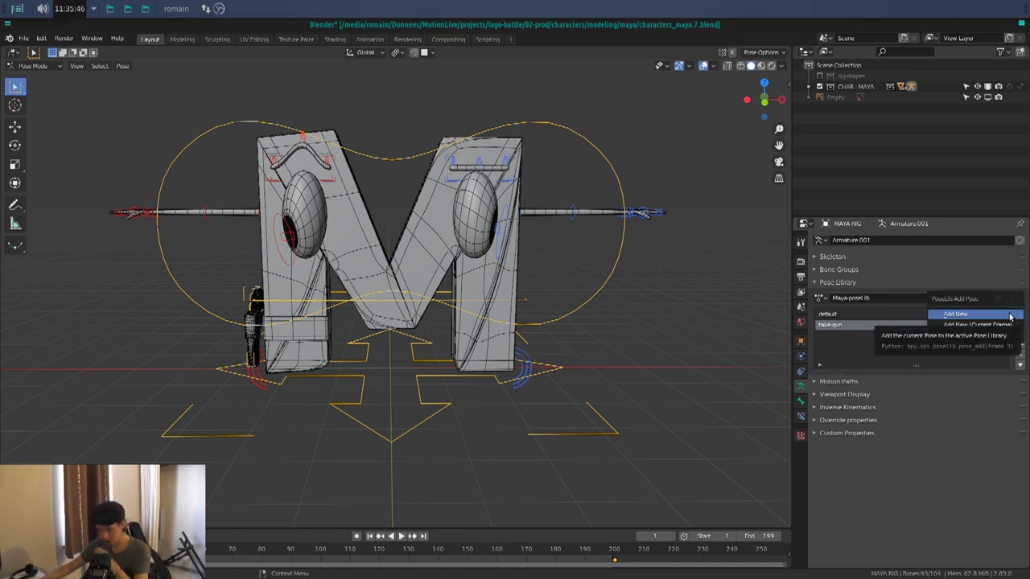
pyautogui.click(1011, 315)
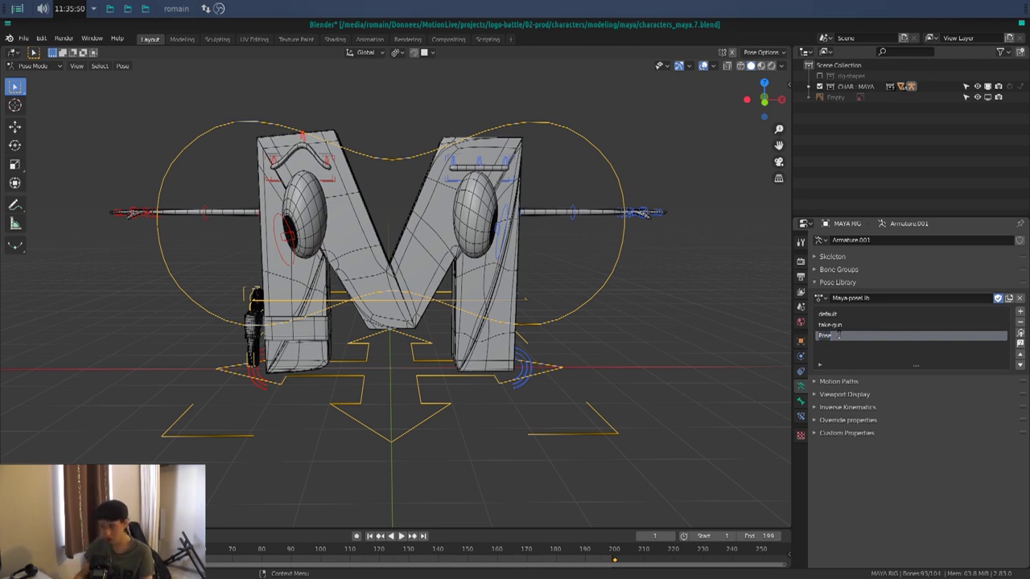
pyautogui.write('reset')
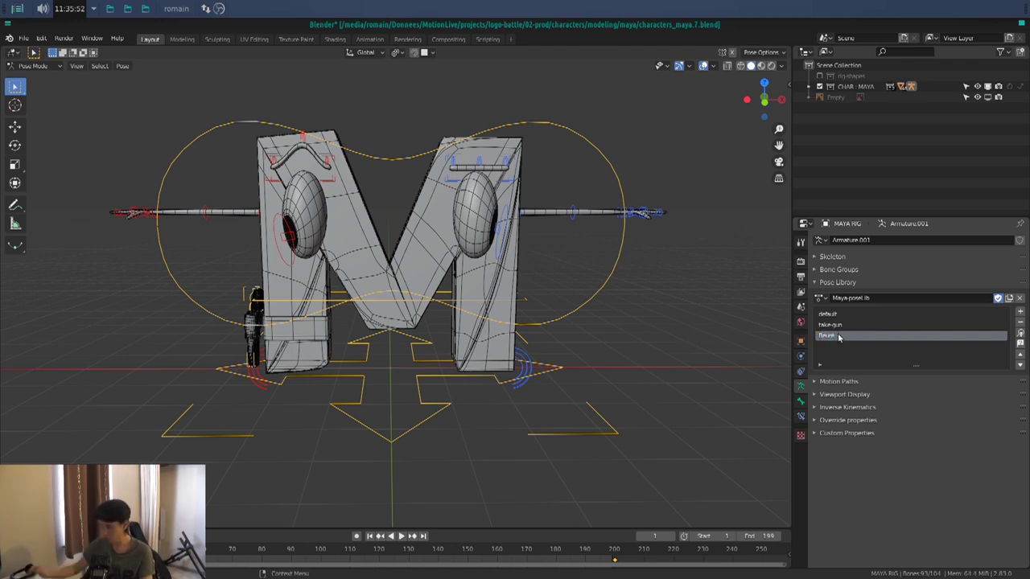
pyautogui.press('Return')
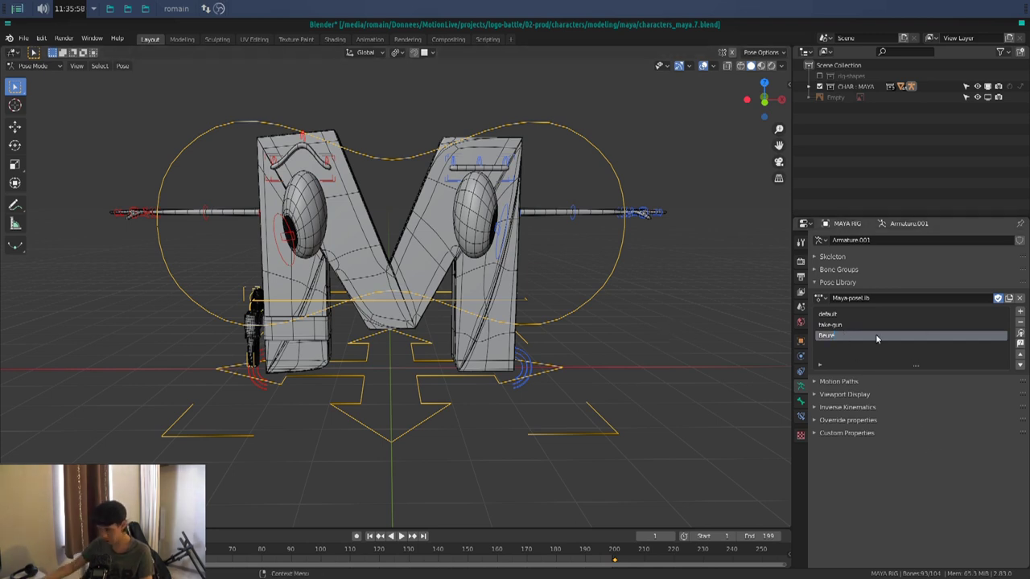
pyautogui.click(925, 324)
pyautogui.click(1020, 332)
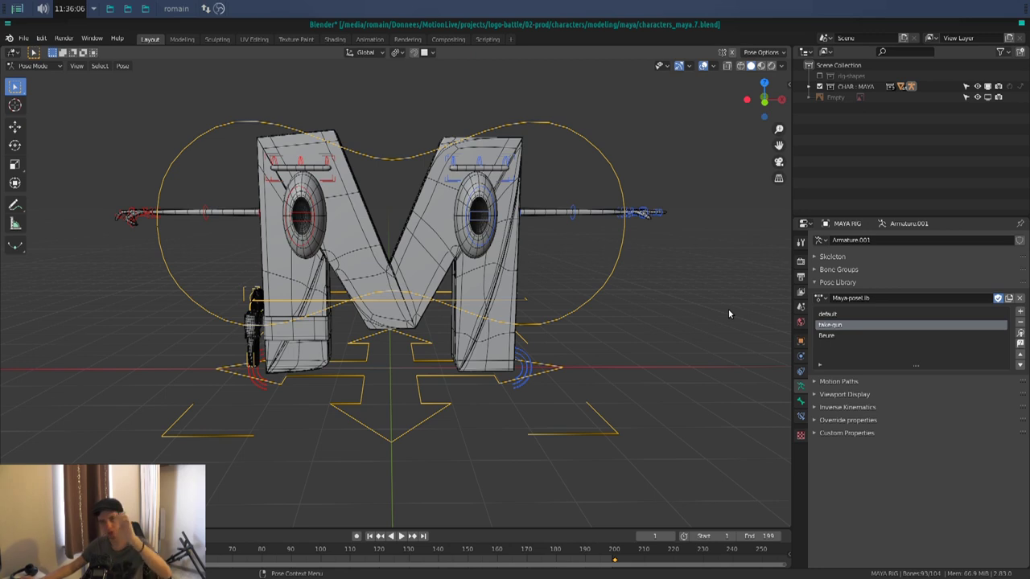
# Apply the third pose, take-gun, the third again, then default, leaving the M rig neutral
pyautogui.click(869, 336)
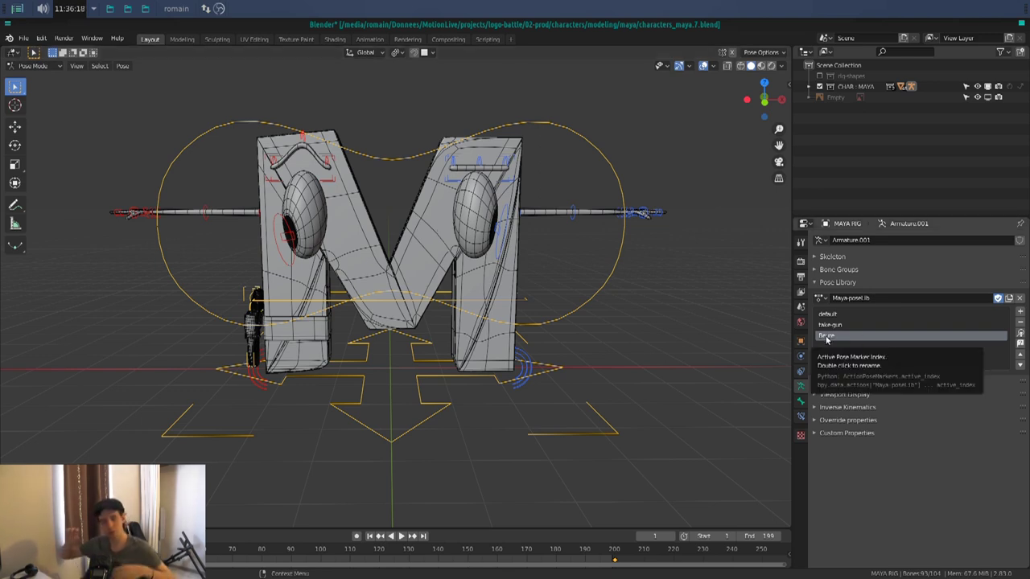
pyautogui.click(907, 325)
pyautogui.click(1020, 333)
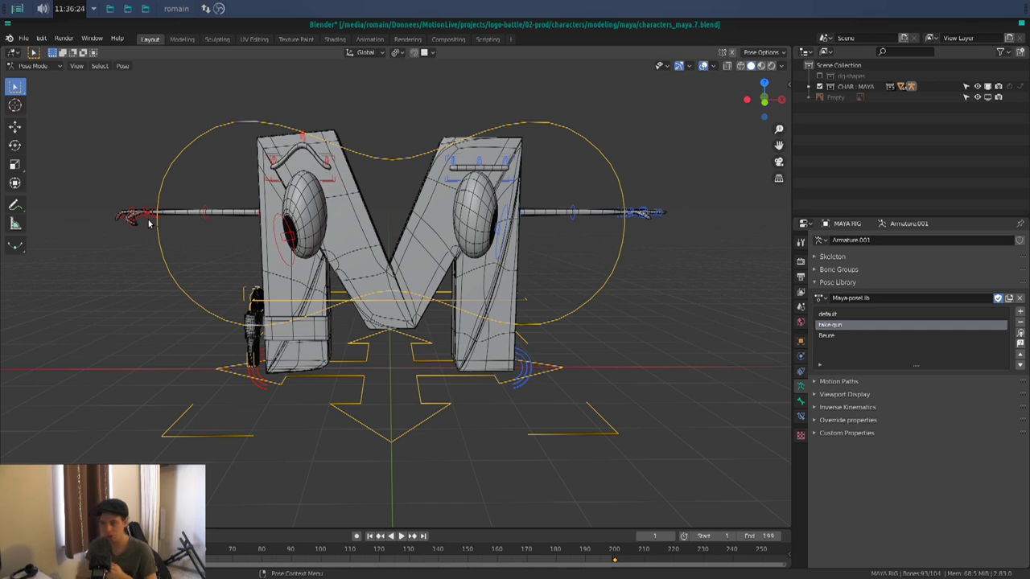
pyautogui.click(908, 336)
pyautogui.click(1020, 333)
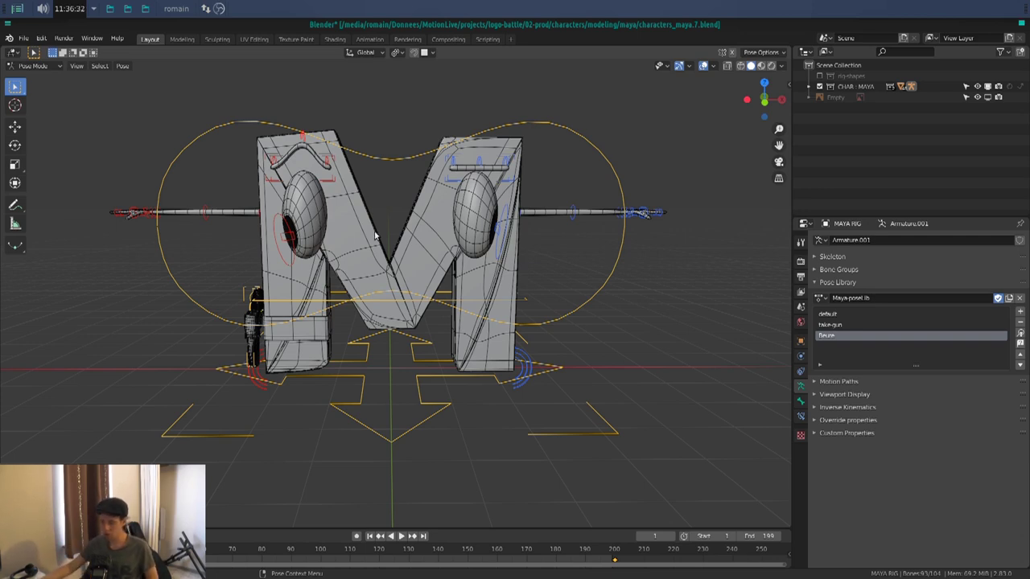
pyautogui.click(906, 314)
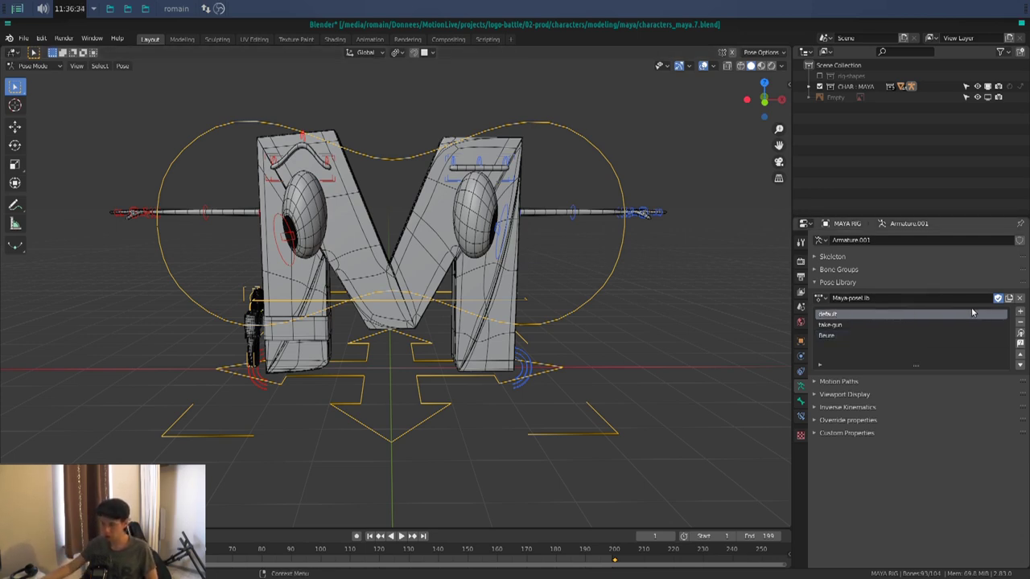
pyautogui.click(1019, 333)
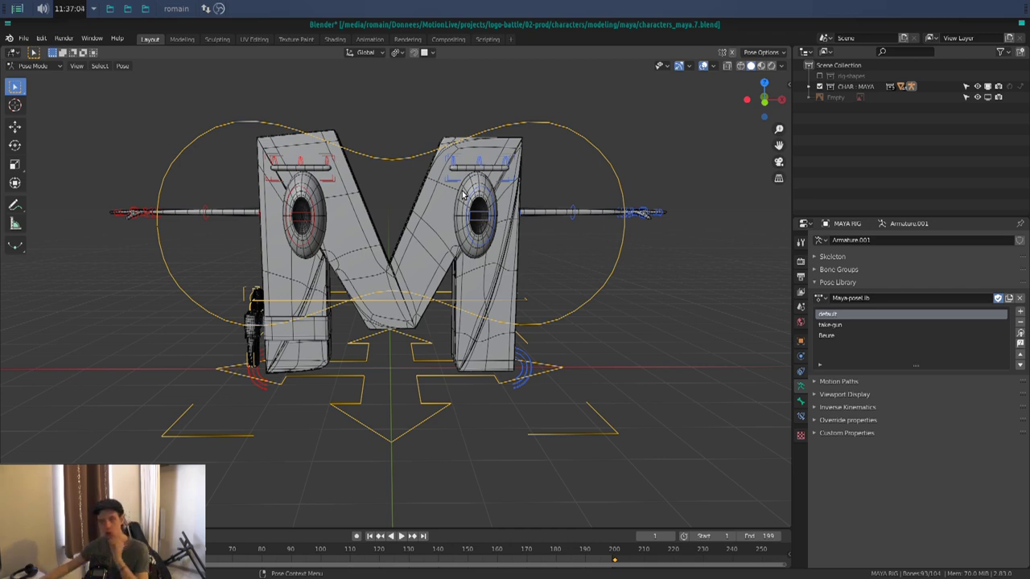
pyautogui.click(24, 39)
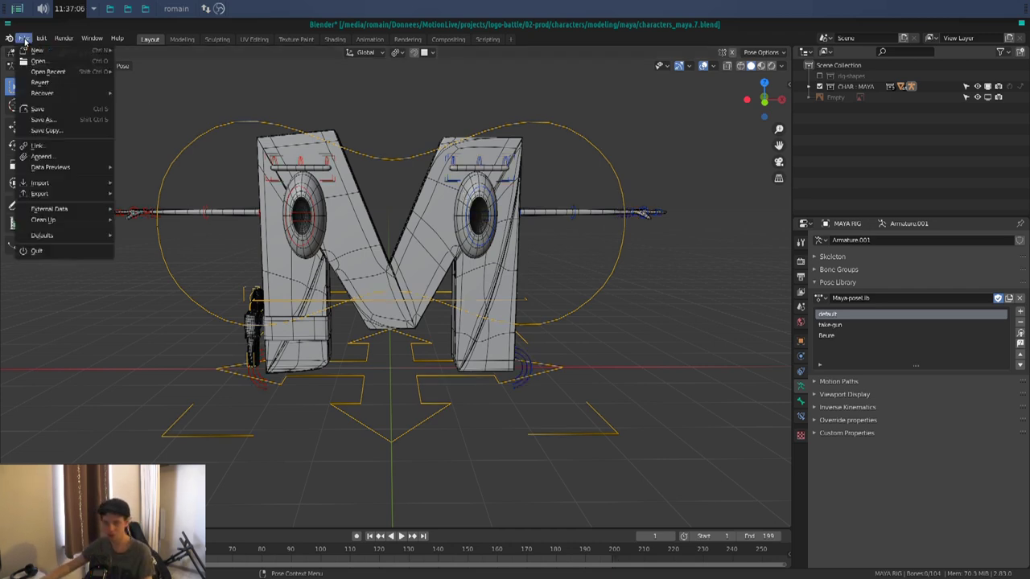
# Load anim.1.blend from recent files without saving changes to the character file
pyautogui.click(241, 73)
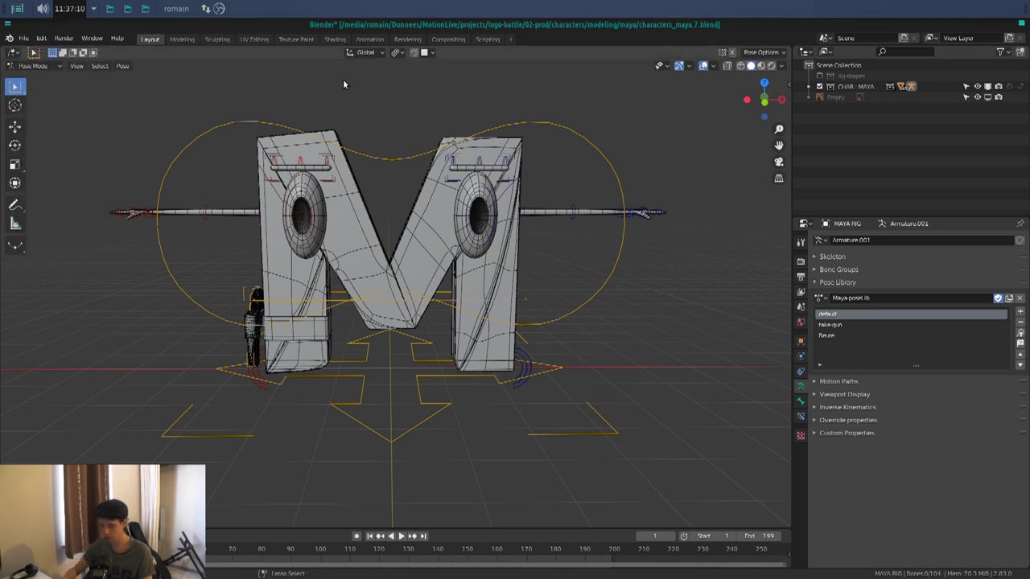
pyautogui.click(508, 313)
pyautogui.moveTo(508, 312); pyautogui.dragTo(364, 311, button='middle')
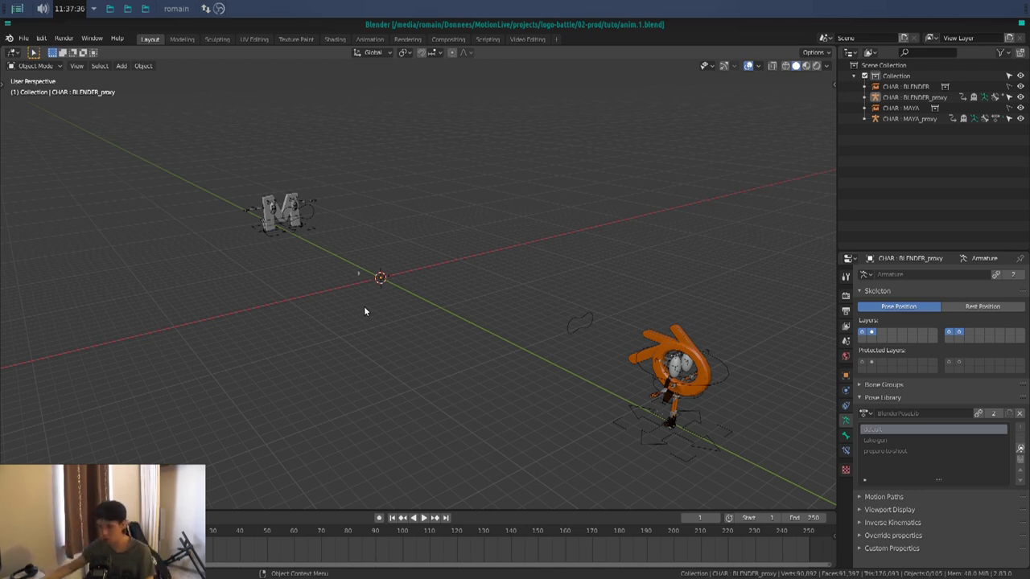
pyautogui.scroll(-3, 363, 311)
pyautogui.moveTo(259, 170); pyautogui.dragTo(645, 378)
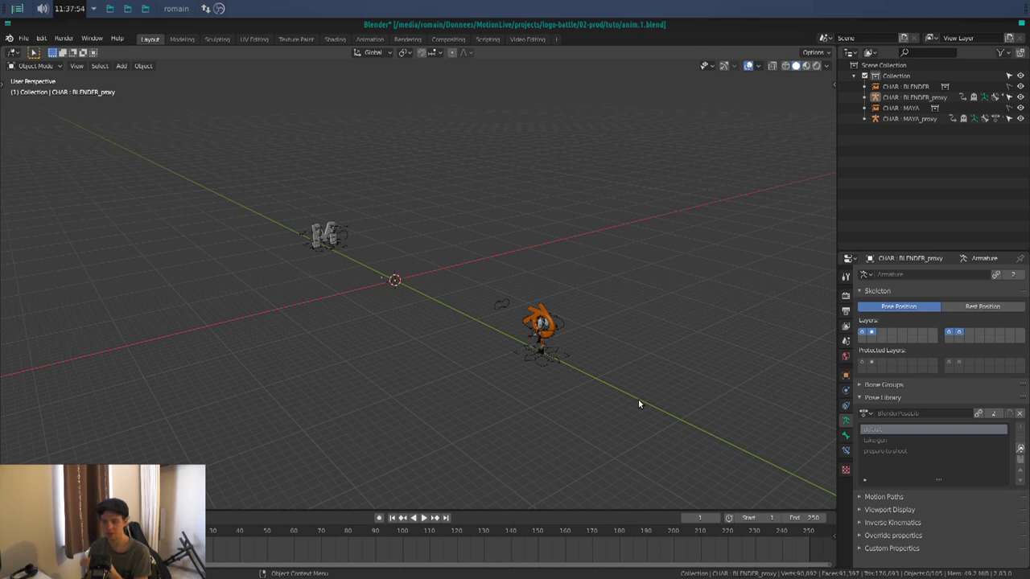
pyautogui.moveTo(641, 403); pyautogui.dragTo(274, 270)
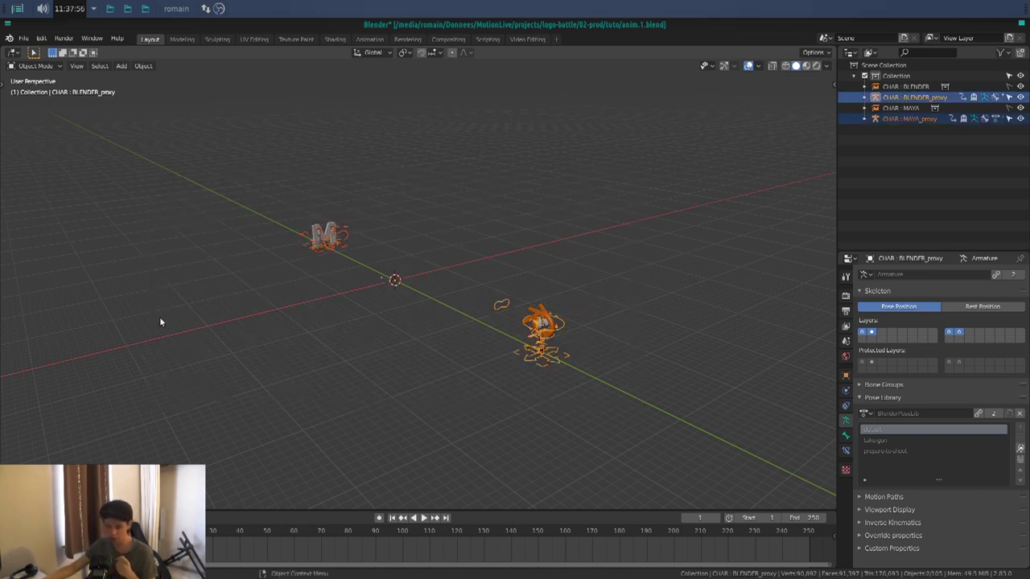
pyautogui.click(380, 428)
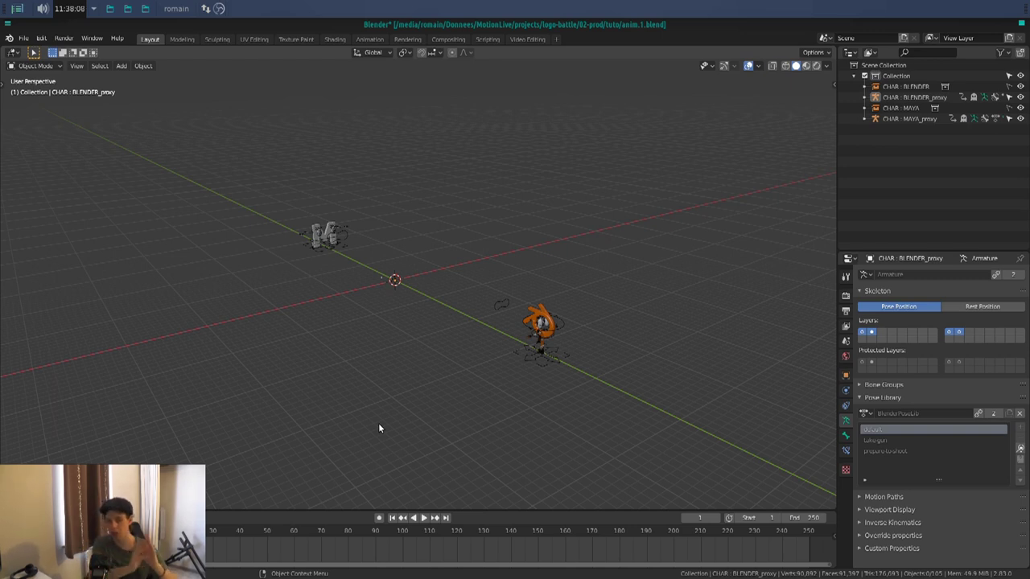
pyautogui.moveTo(378, 422)
pyautogui.mouseDown(button='middle')
pyautogui.moveTo(386, 384)
pyautogui.moveTo(418, 377)
pyautogui.moveTo(402, 344)
pyautogui.moveTo(415, 343)
pyautogui.mouseUp(button='middle')
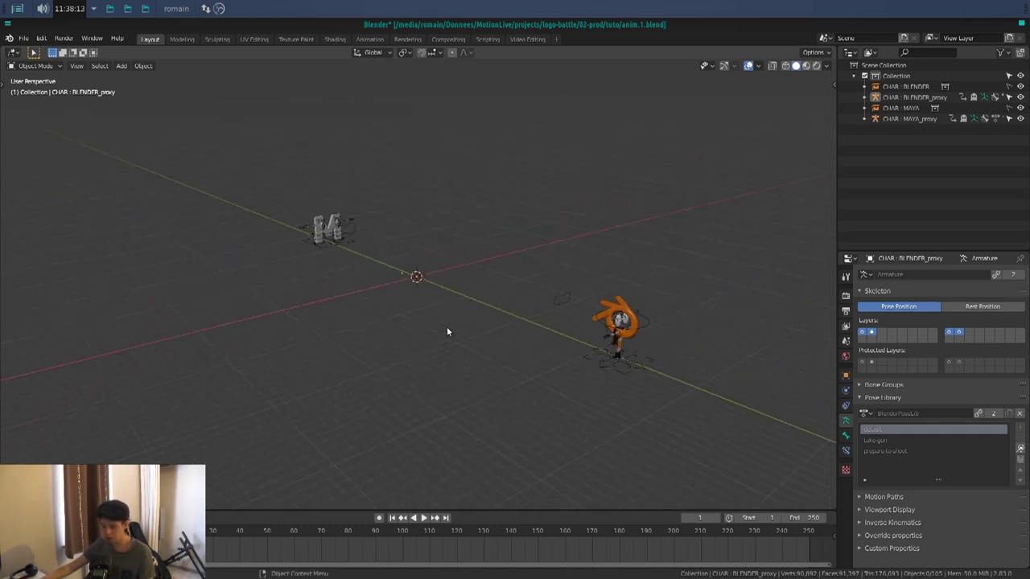
pyautogui.hotkey('shift', 'a')
# Add a plane, scale it by 10 and rename it 'sol' in the Outliner
pyautogui.click(299, 281)
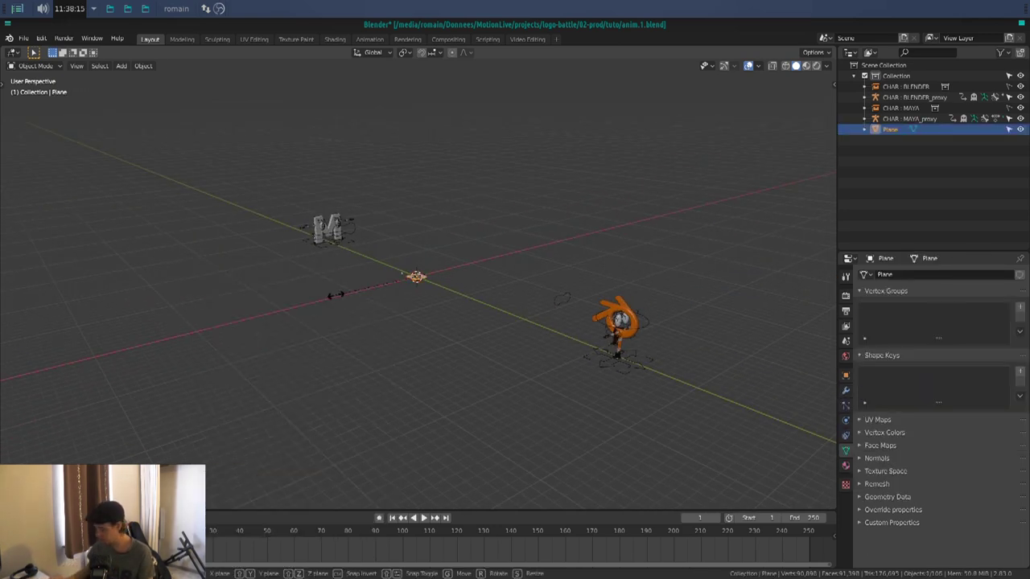
pyautogui.write('s10')
pyautogui.press('Return')
pyautogui.doubleClick(891, 128)
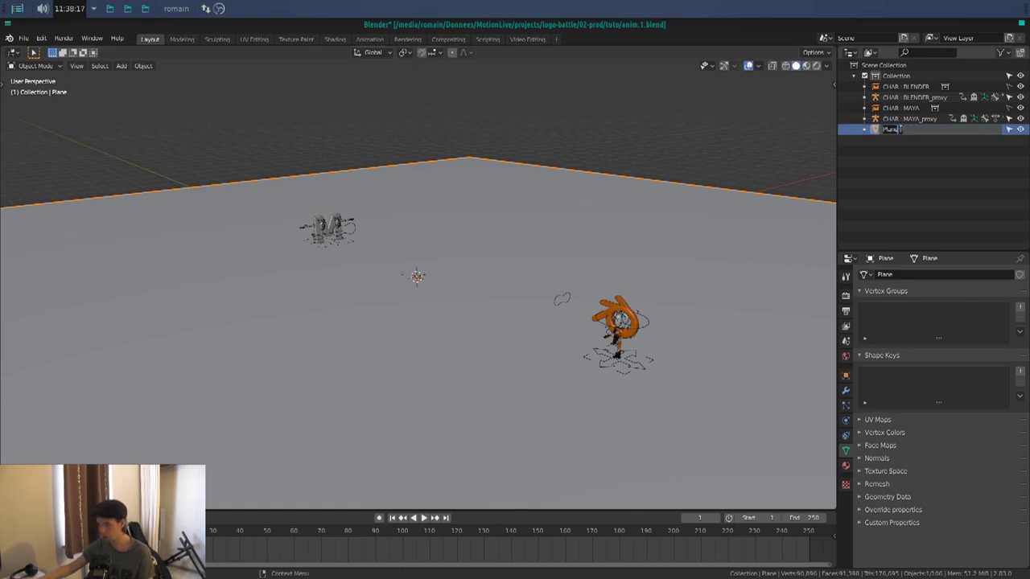
pyautogui.write('sol')
pyautogui.press('Return')
# Check the characters' feet on the ground, frame the whole scene and deselect sol
pyautogui.scroll(-2, 486, 177)
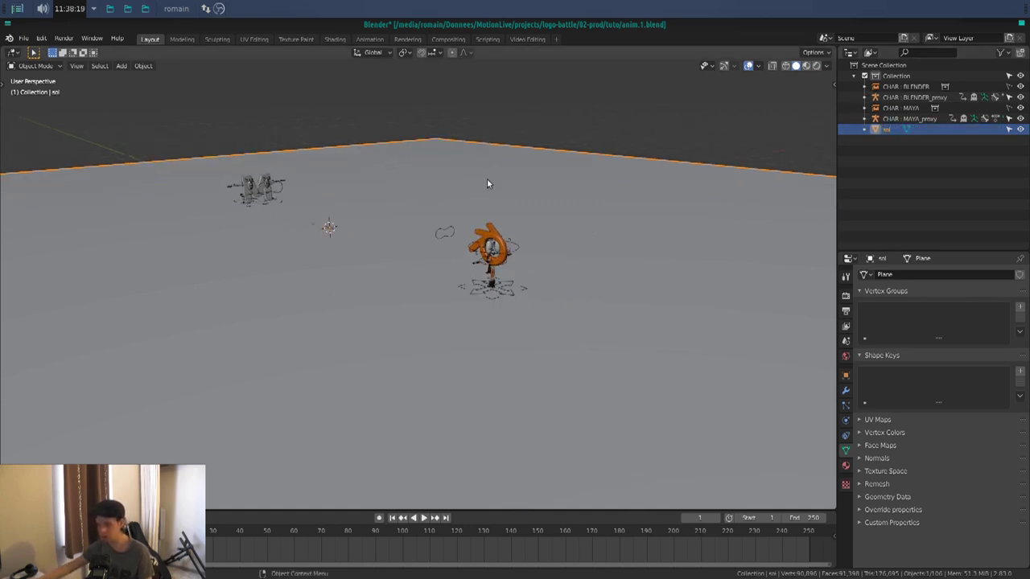
pyautogui.scroll(4, 515, 225)
pyautogui.moveTo(524, 240); pyautogui.dragTo(348, 208, button='middle')
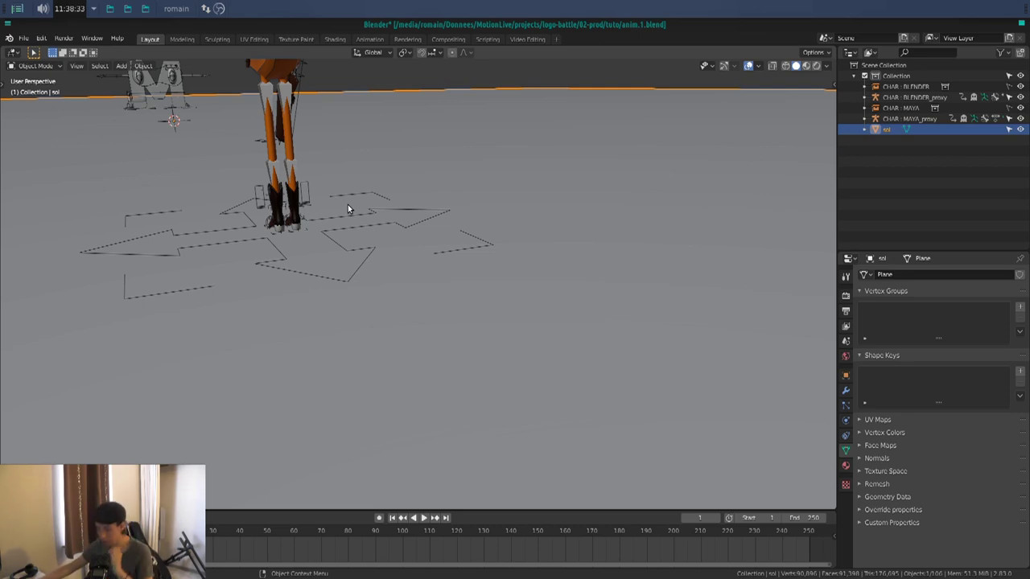
pyautogui.press('Home')
pyautogui.click(200, 85)
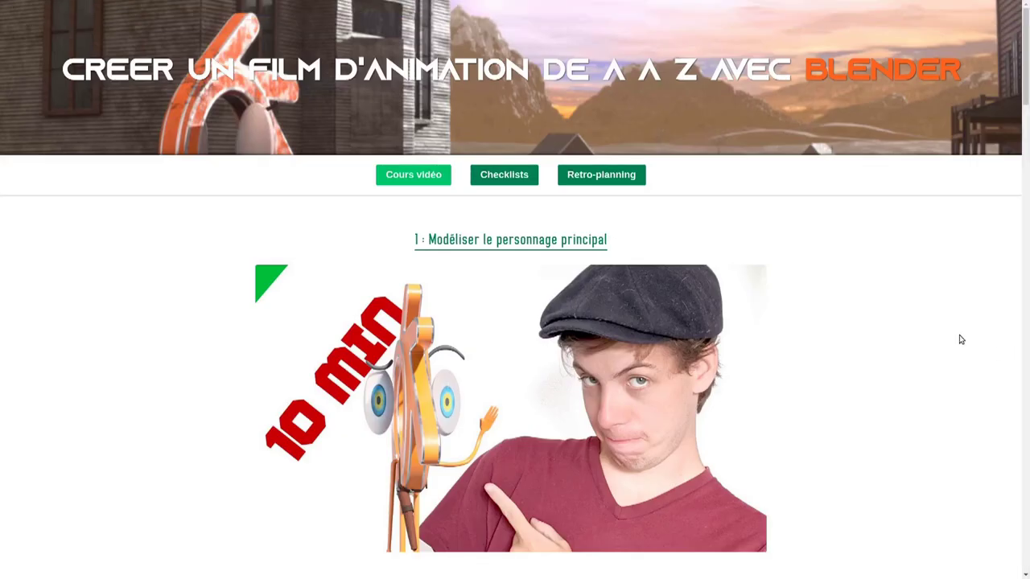
pyautogui.moveTo(1025, 87); pyautogui.dragTo(1021, 563)
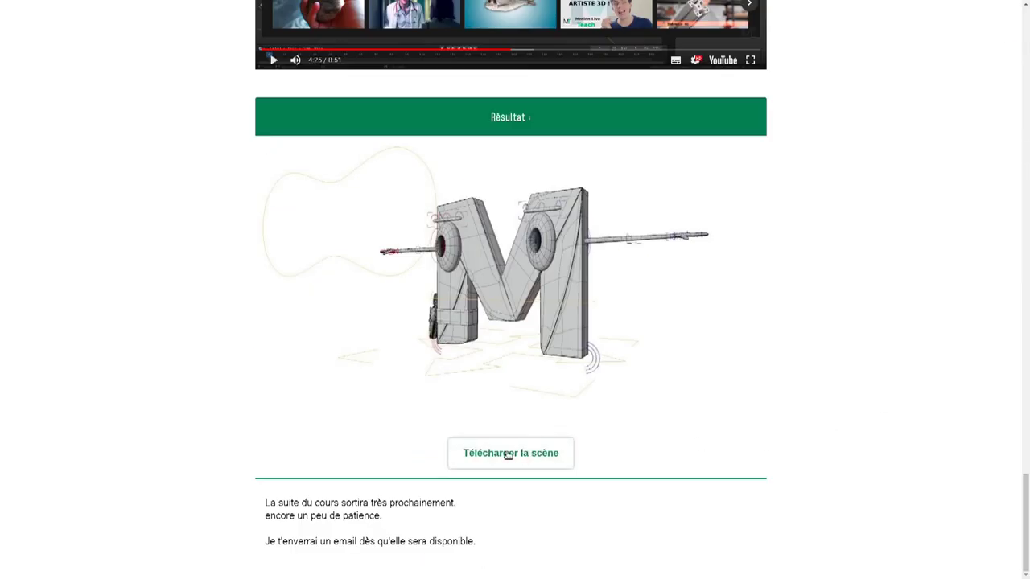
pyautogui.moveTo(1025, 514); pyautogui.dragTo(1025, 57)
pyautogui.scroll(-7, 850, 510)
pyautogui.scroll(-3, 850, 510)
pyautogui.scroll(-5, 850, 510)
pyautogui.moveTo(340, 348)
pyautogui.mouseDown()
pyautogui.moveTo(264, 292)
pyautogui.moveTo(669, 313)
pyautogui.moveTo(754, 298)
pyautogui.mouseUp()
pyautogui.press('Home')
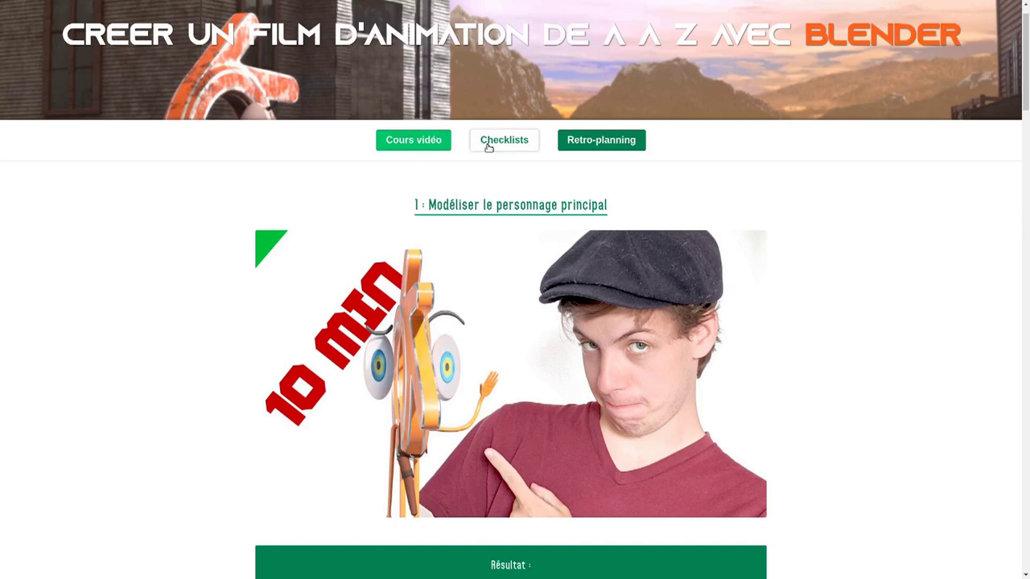
# On the course website, go from Checklists to Retro-planning and scroll to the example timeline
pyautogui.click(488, 148)
pyautogui.scroll(-1, 238, 289)
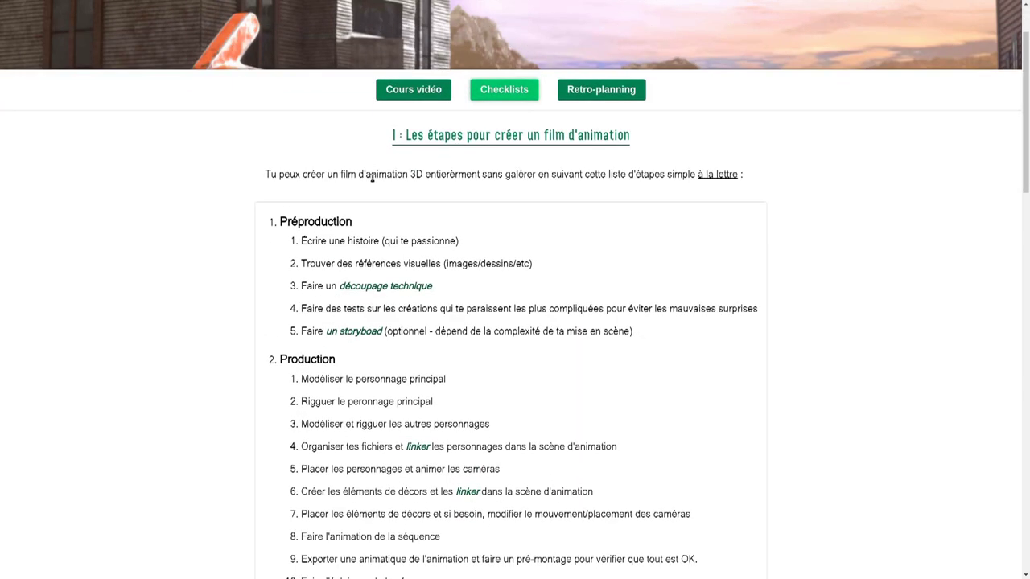
pyautogui.click(601, 90)
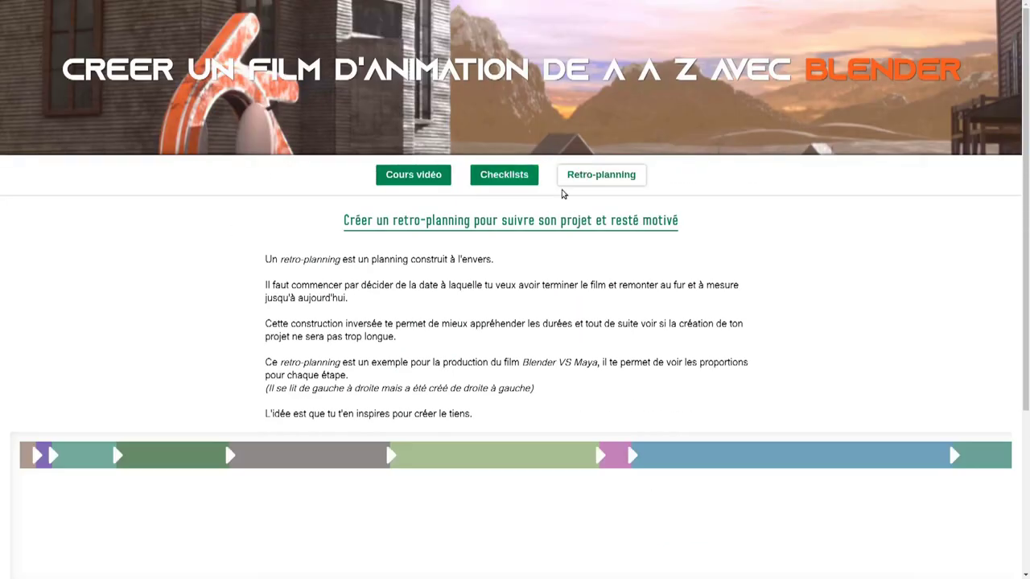
pyautogui.scroll(-3, 563, 193)
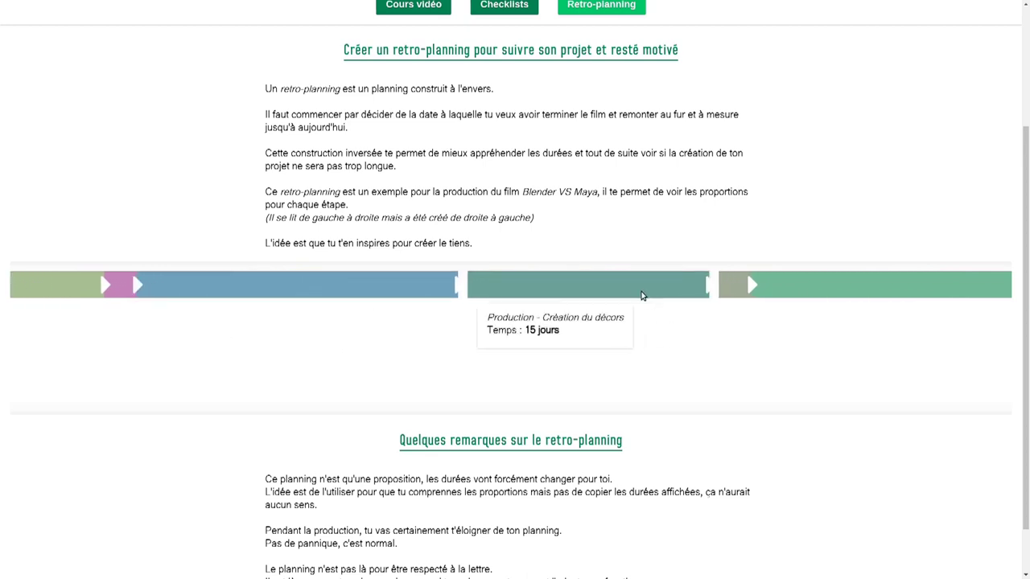